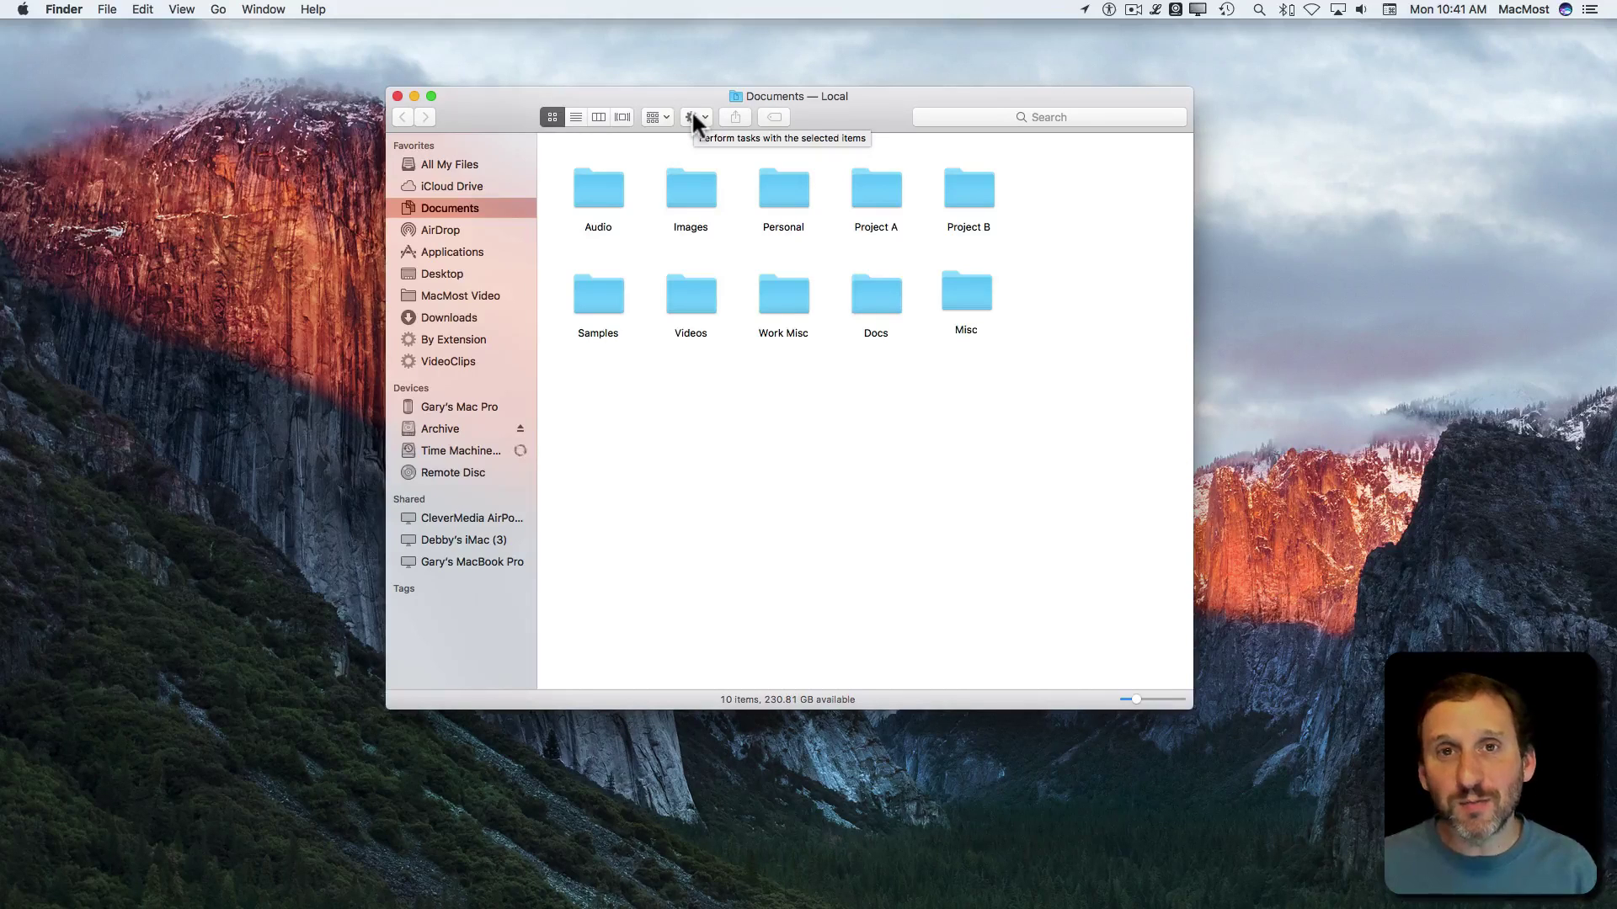
Step: Open Finder's Customize Toolbar sheet from the View menu for the Documents window
{"action": "right_click", "coordinate": [483, 119]}
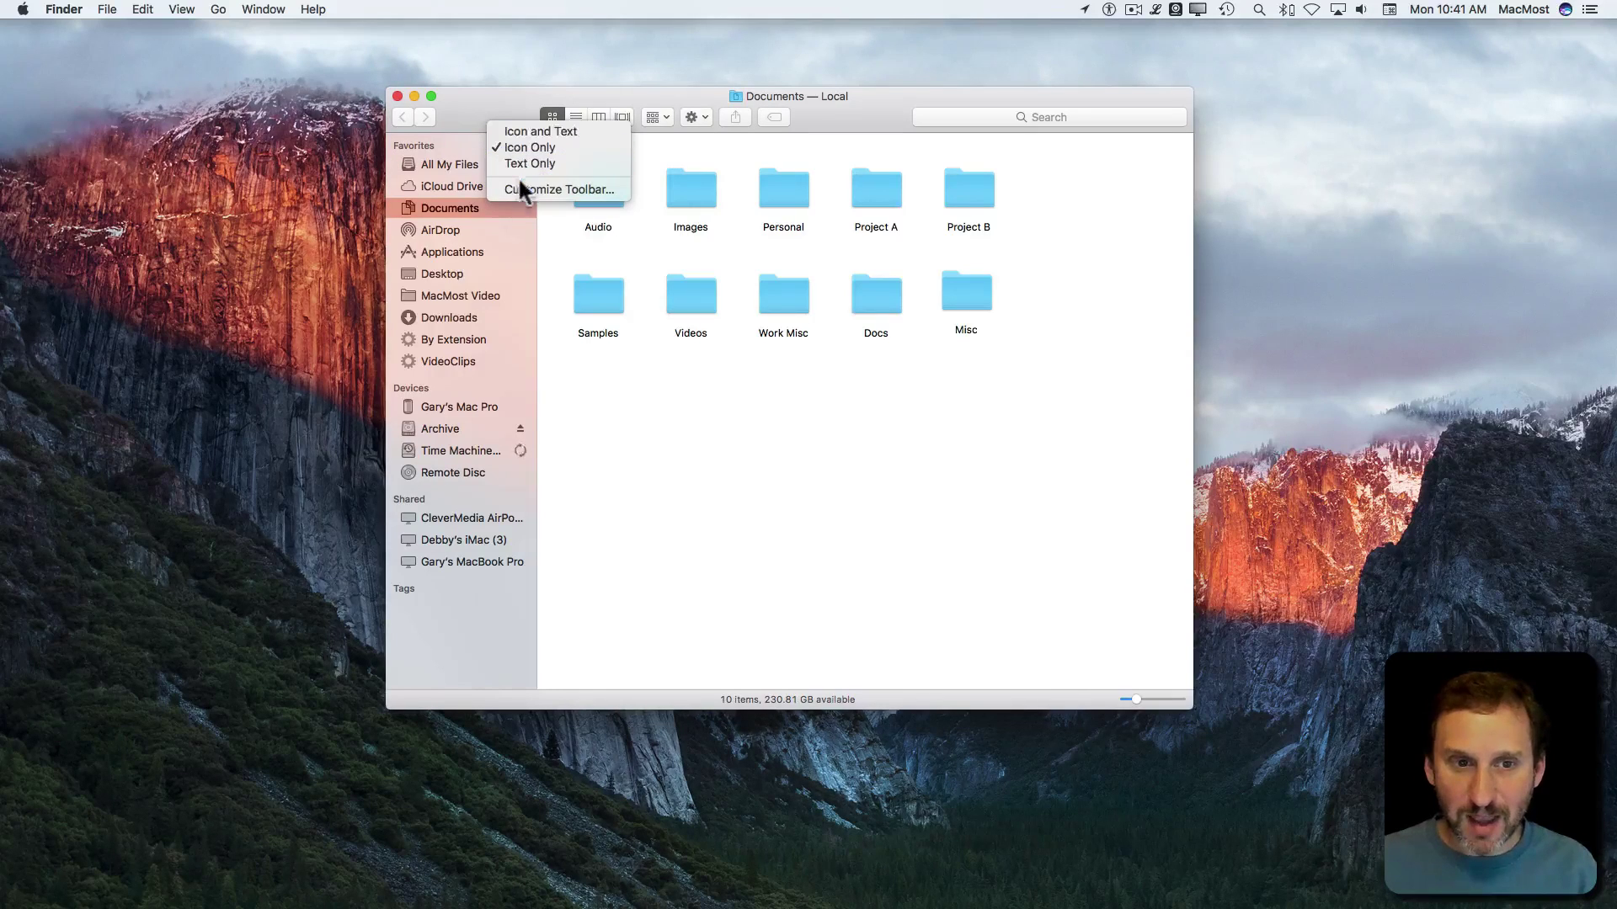
{"action": "left_click", "coordinate": [470, 116]}
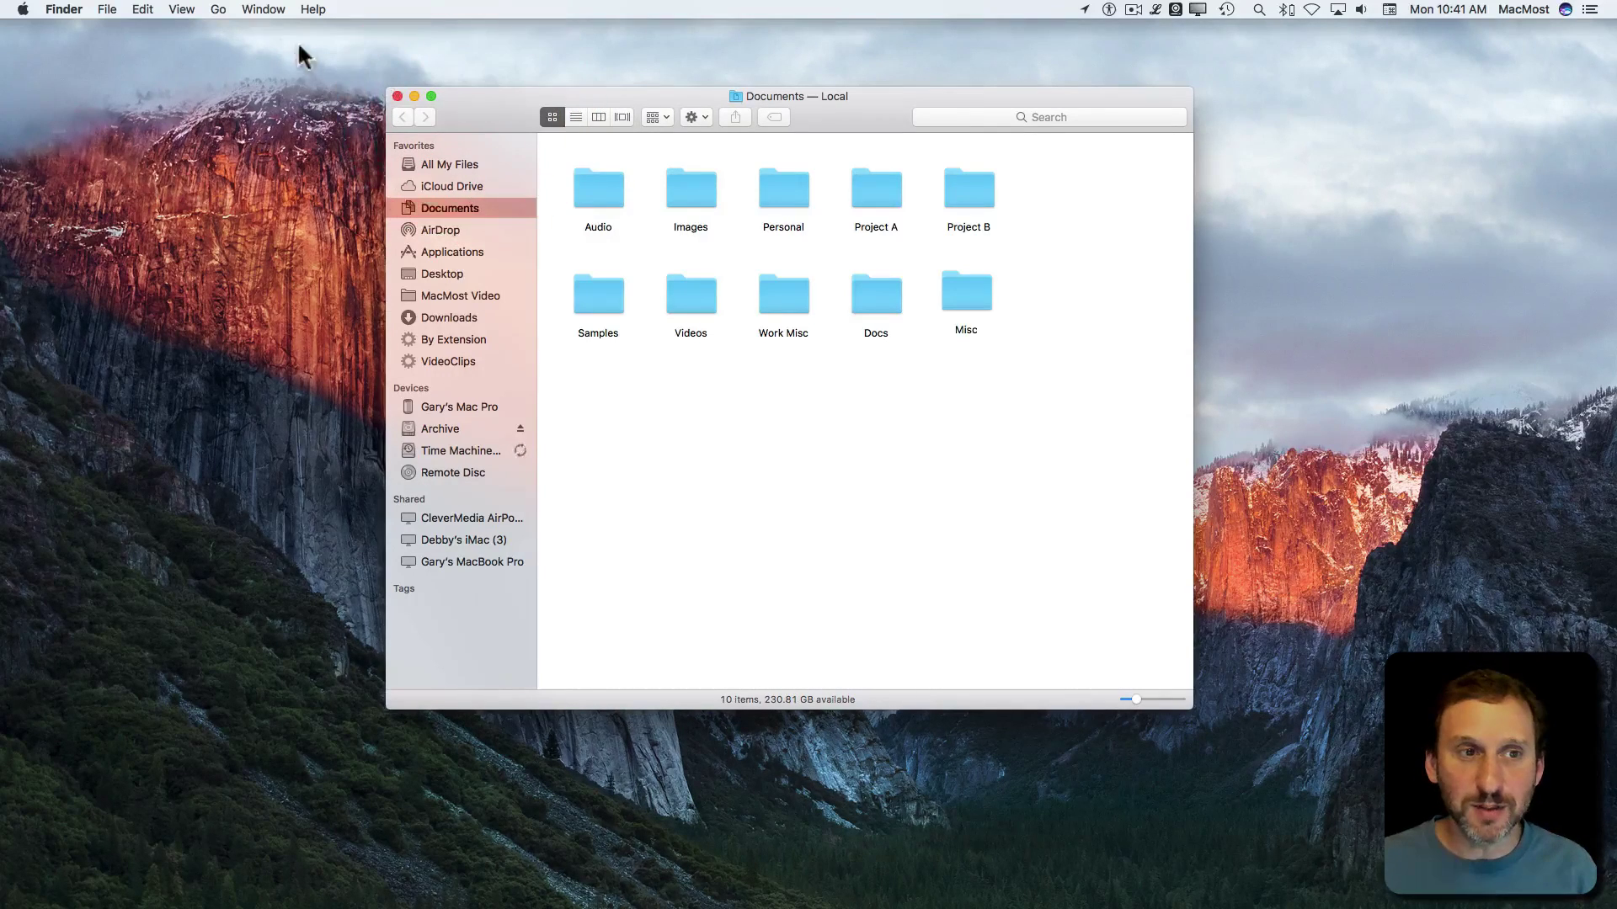
{"action": "left_click", "coordinate": [255, 10]}
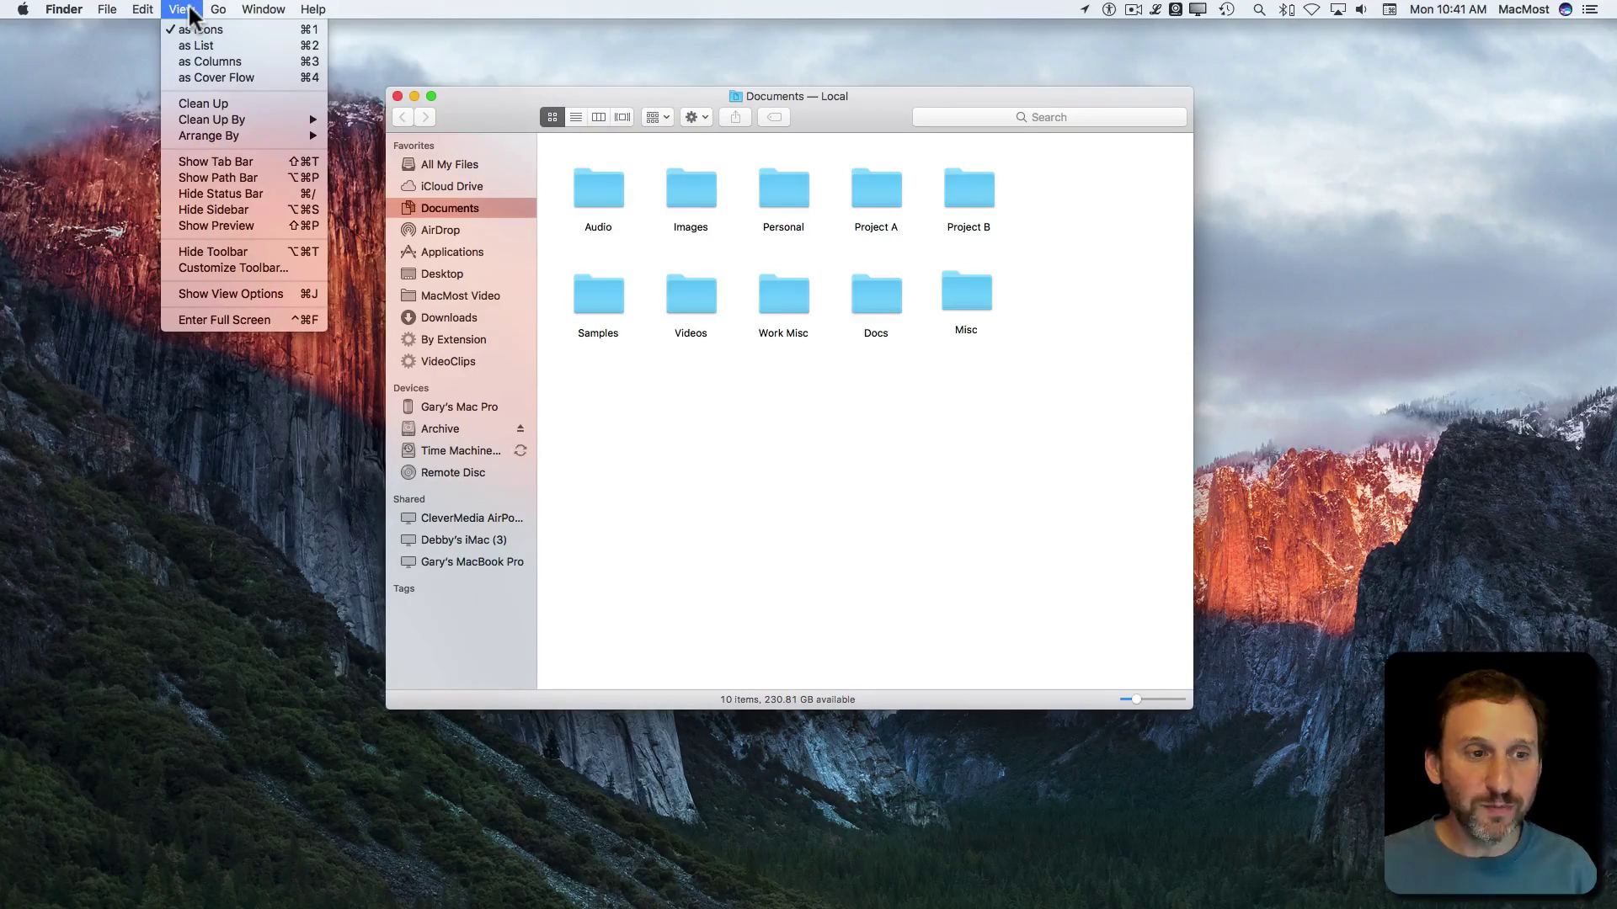
{"action": "left_click", "coordinate": [240, 267]}
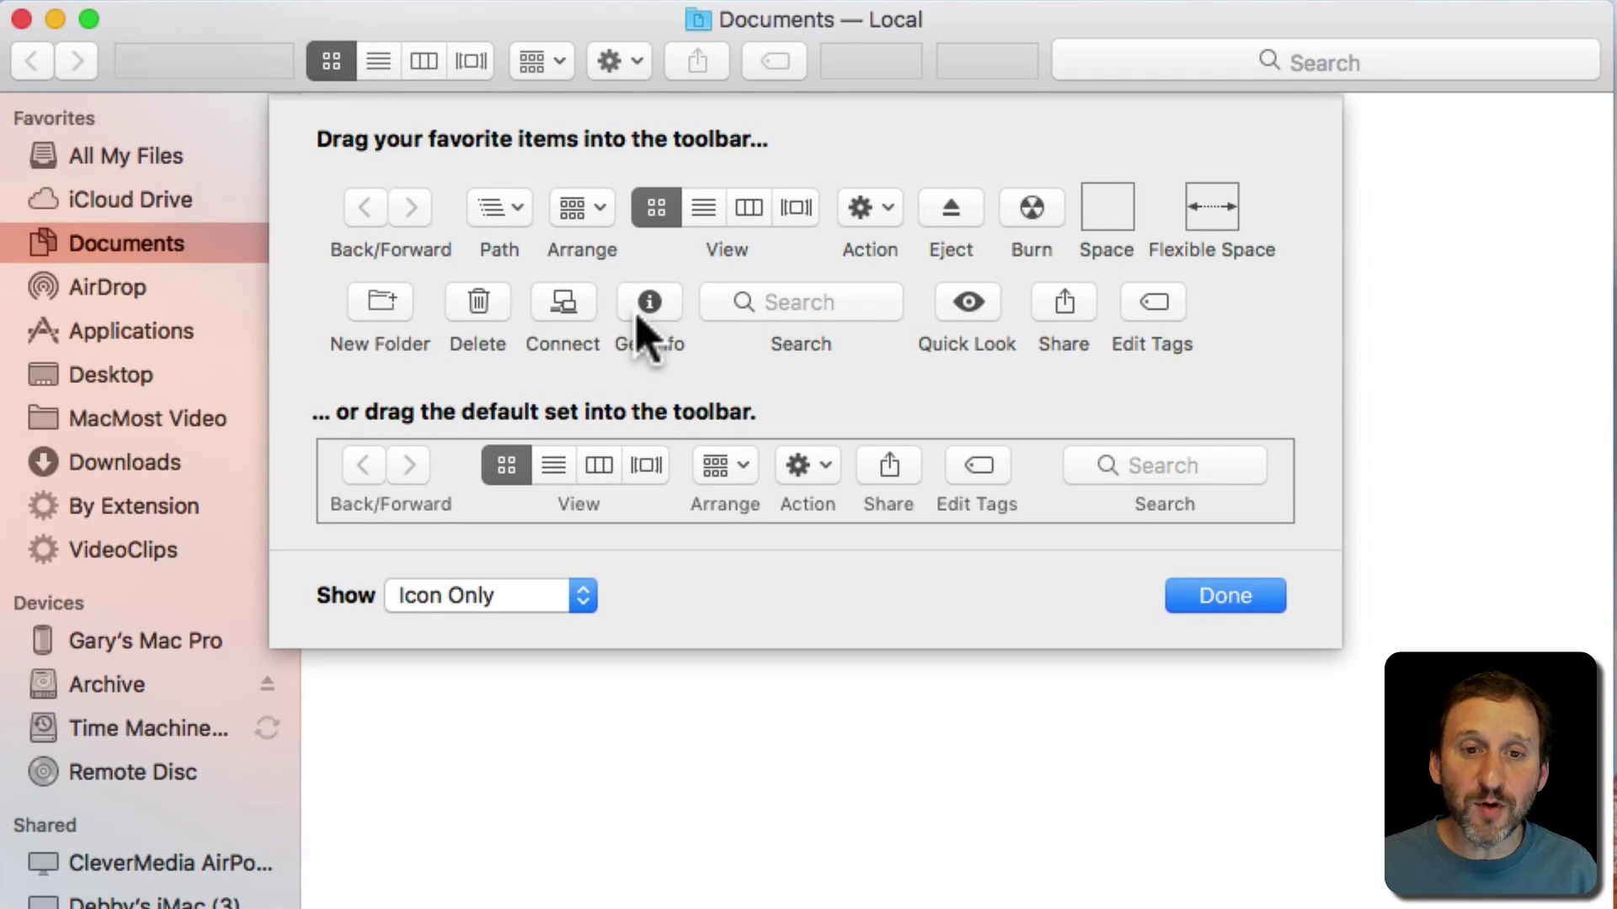
Step: Add a Get Info button to the Finder toolbar and finish customizing
{"action": "left_click_drag", "start_coordinate": [638, 324], "coordinate": [810, 61]}
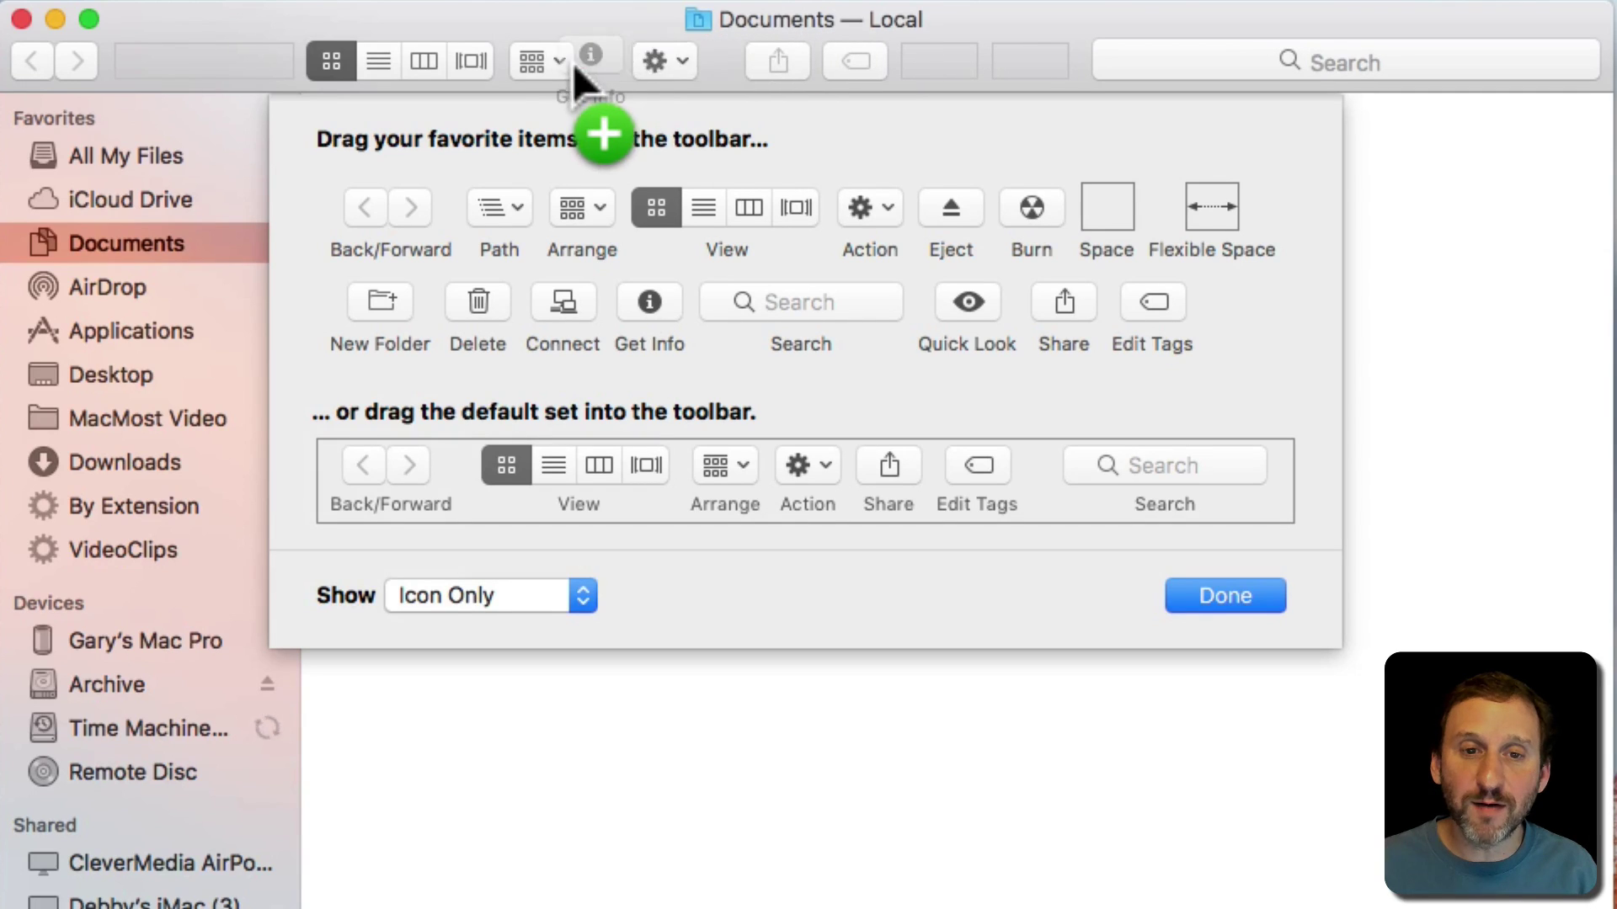
{"action": "left_click_drag", "start_coordinate": [810, 60], "coordinate": [829, 64]}
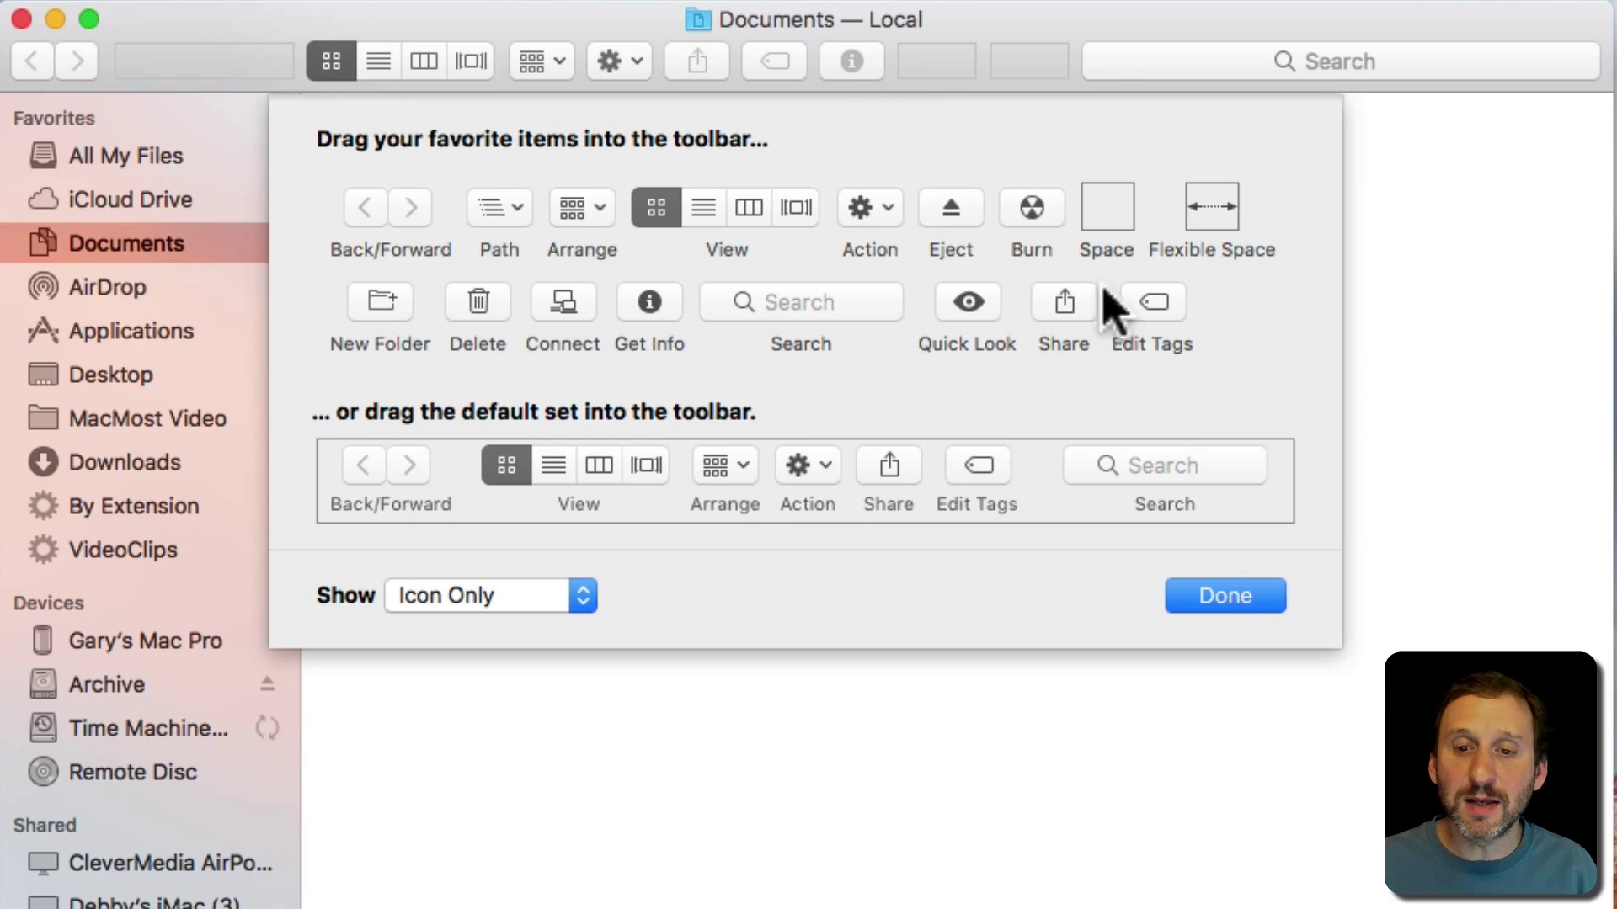
{"action": "left_click", "coordinate": [1221, 596]}
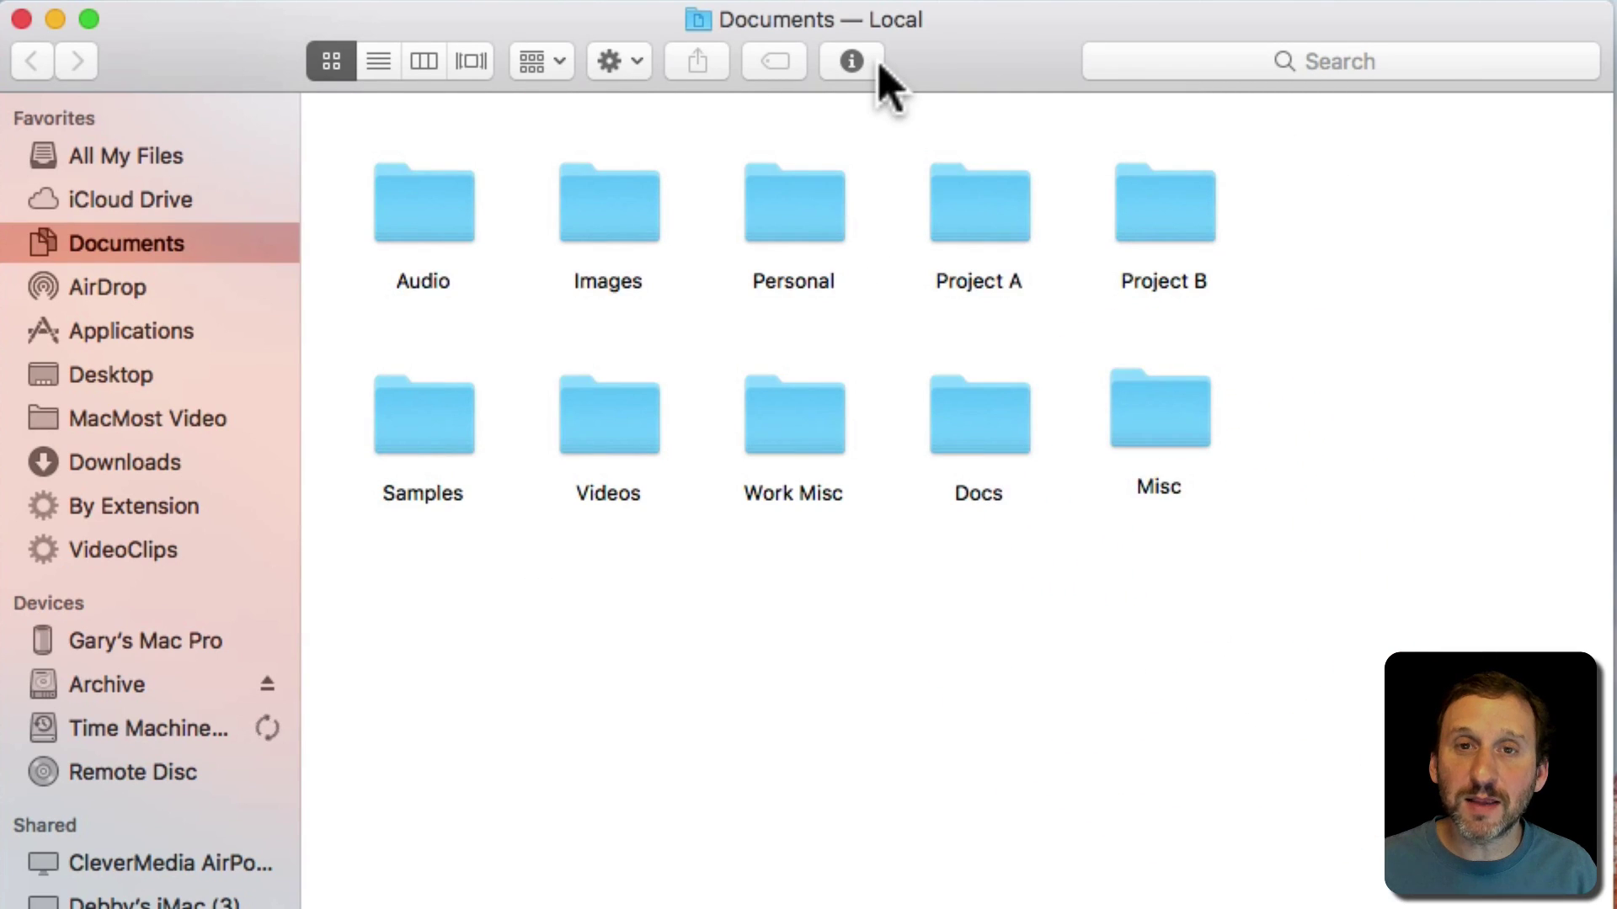
Step: Show Get Info for the Audio folder via the new button, then close it
{"action": "left_click", "coordinate": [402, 240]}
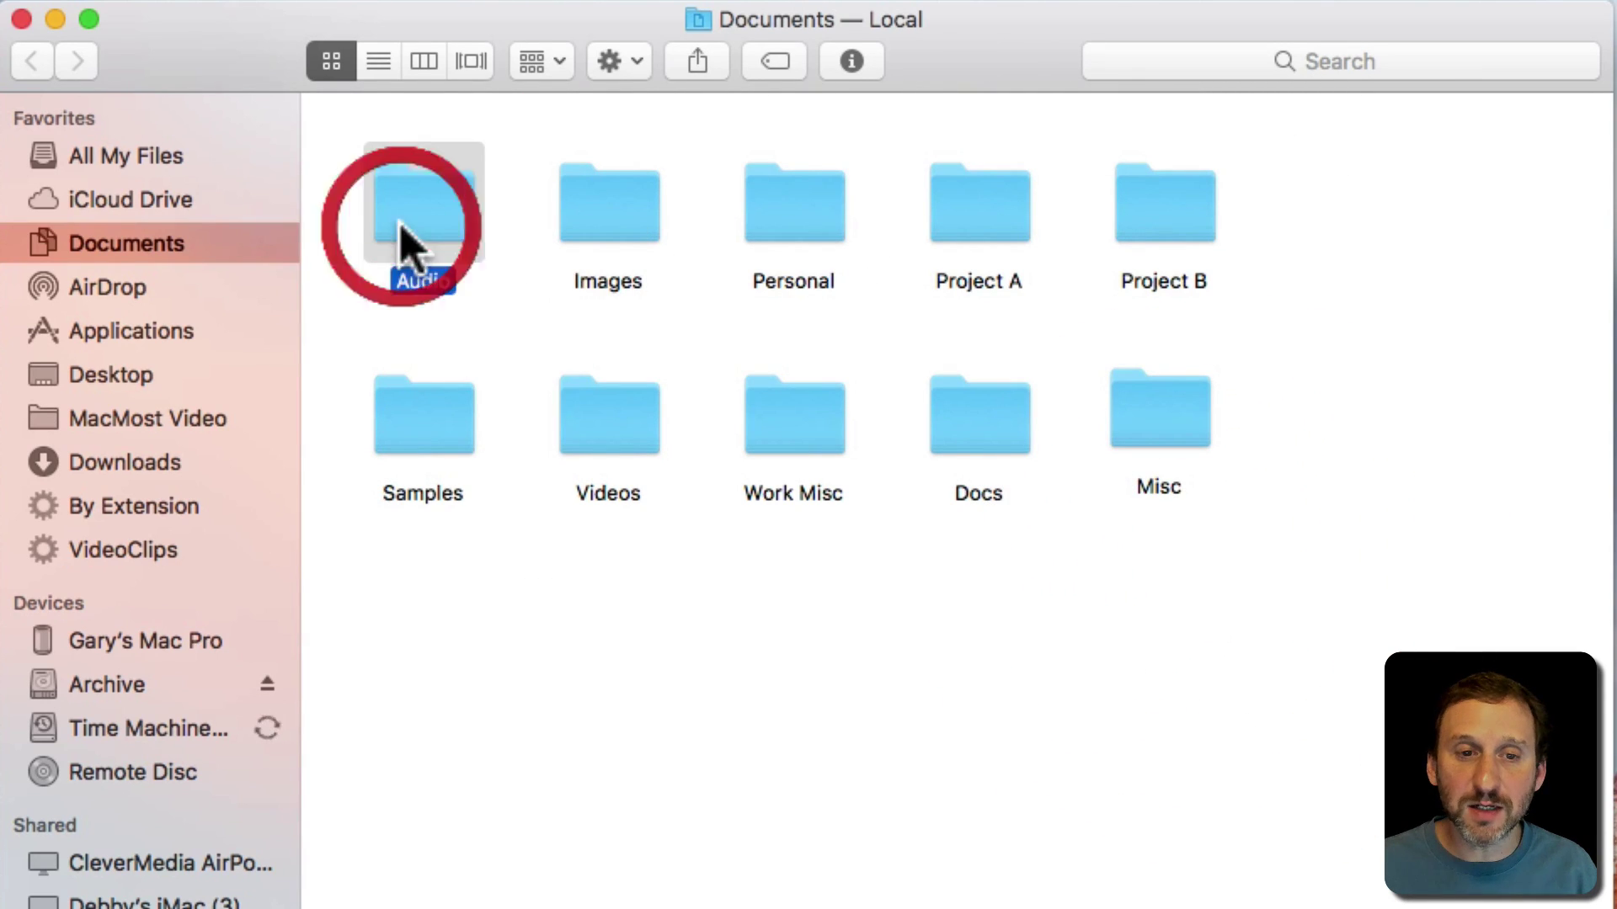
{"action": "left_click", "coordinate": [830, 63]}
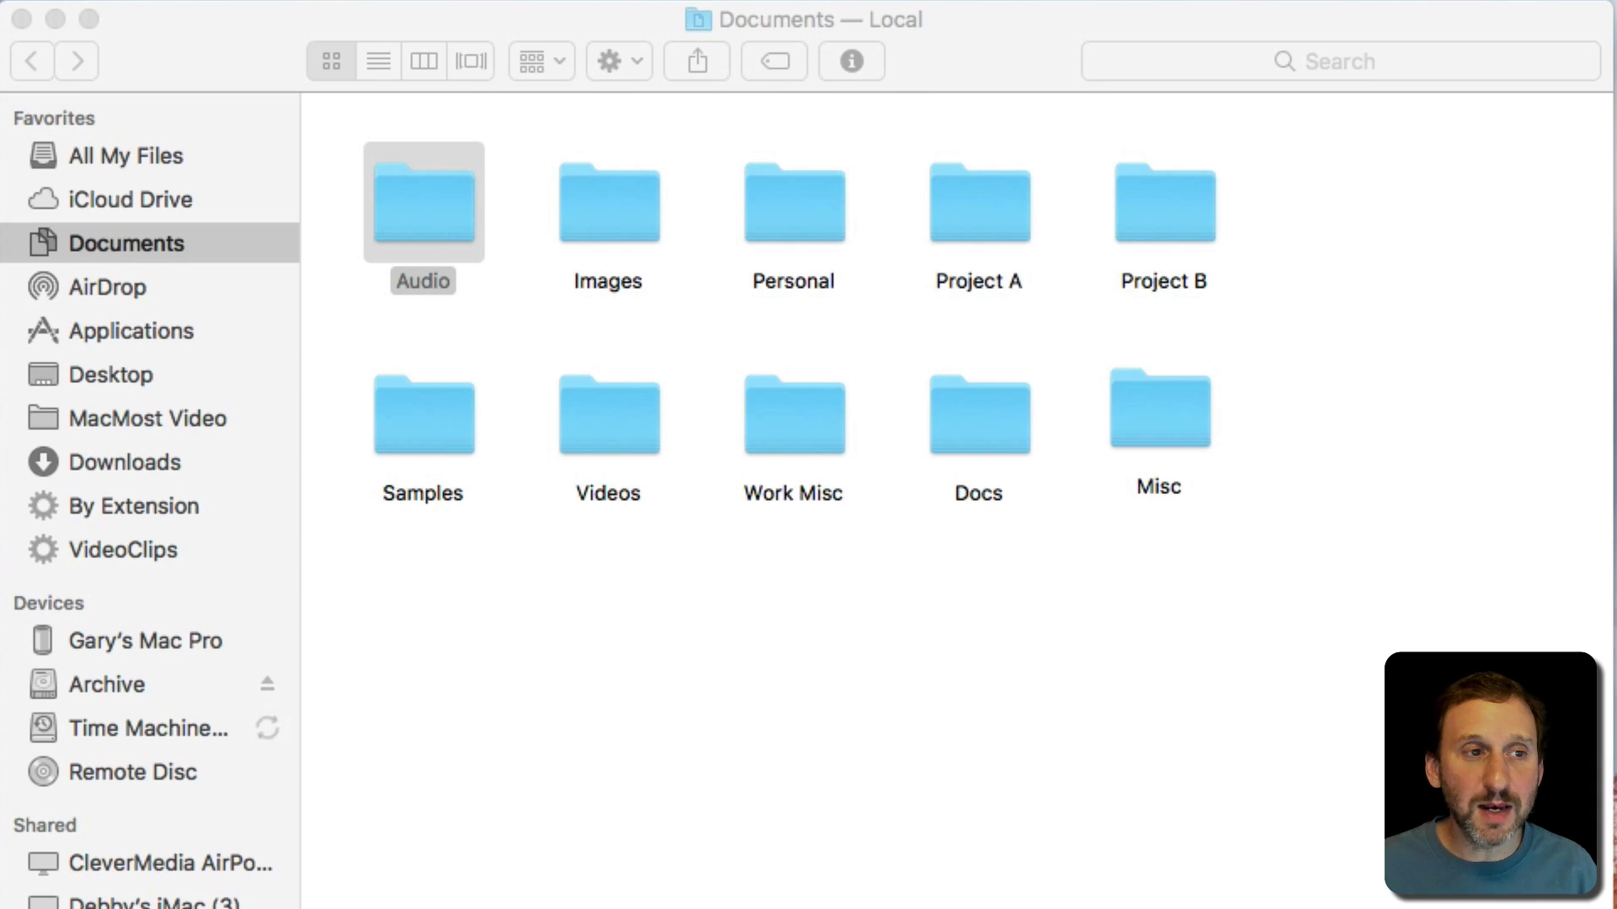
{"action": "key", "text": "super+w"}
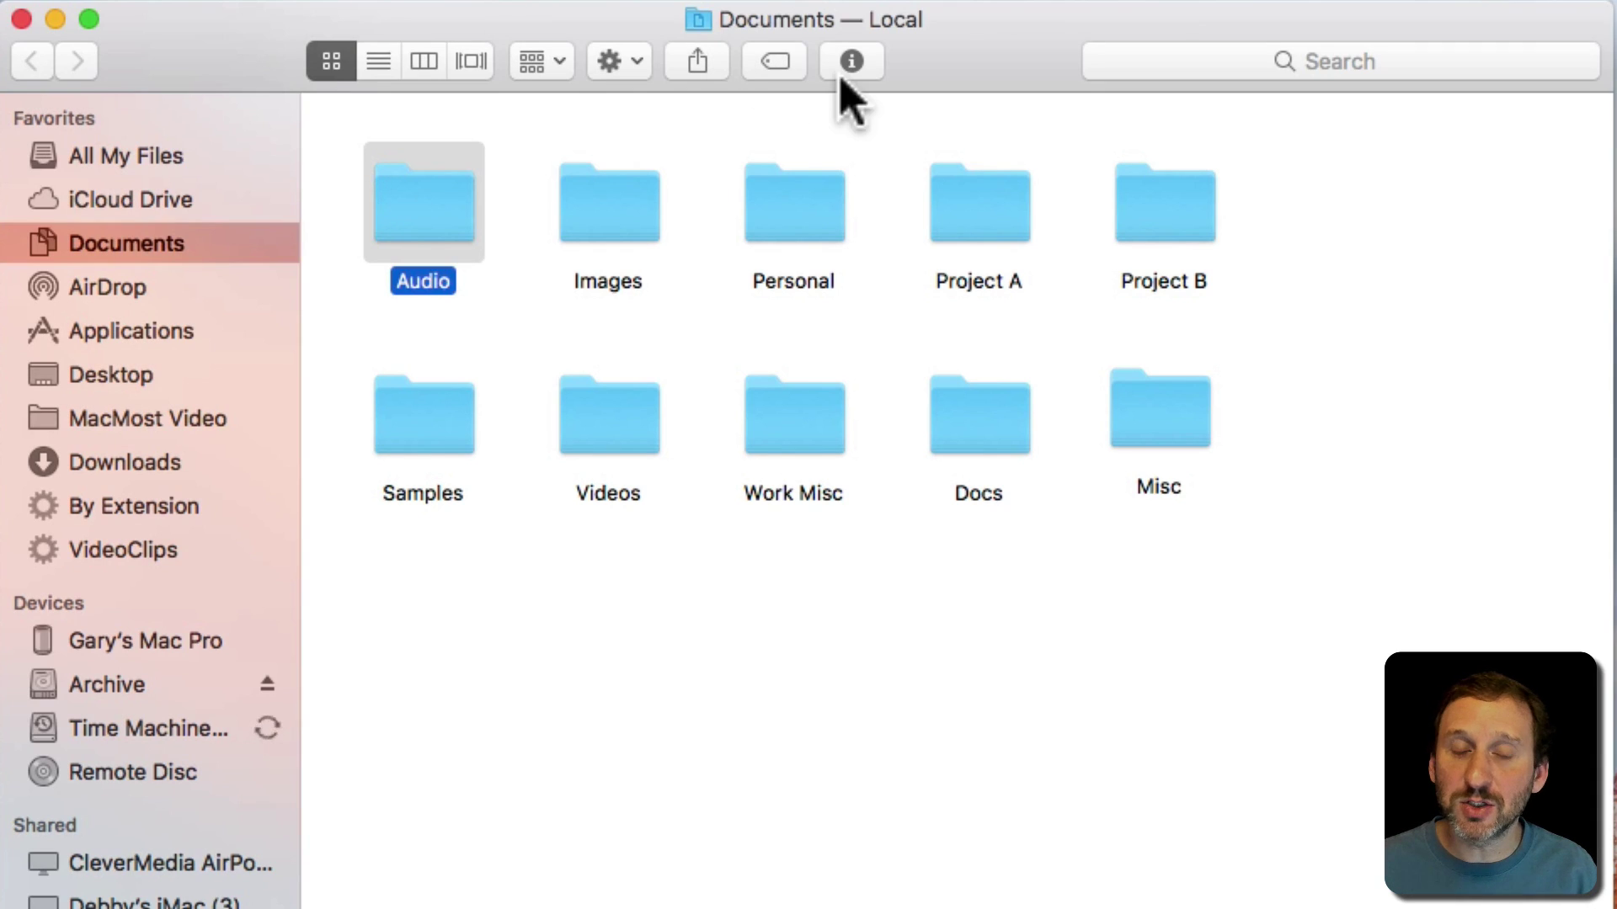
Step: Reopen customization, remove Get Info, then add Quick Look and Get Info back
{"action": "right_click", "coordinate": [949, 68]}
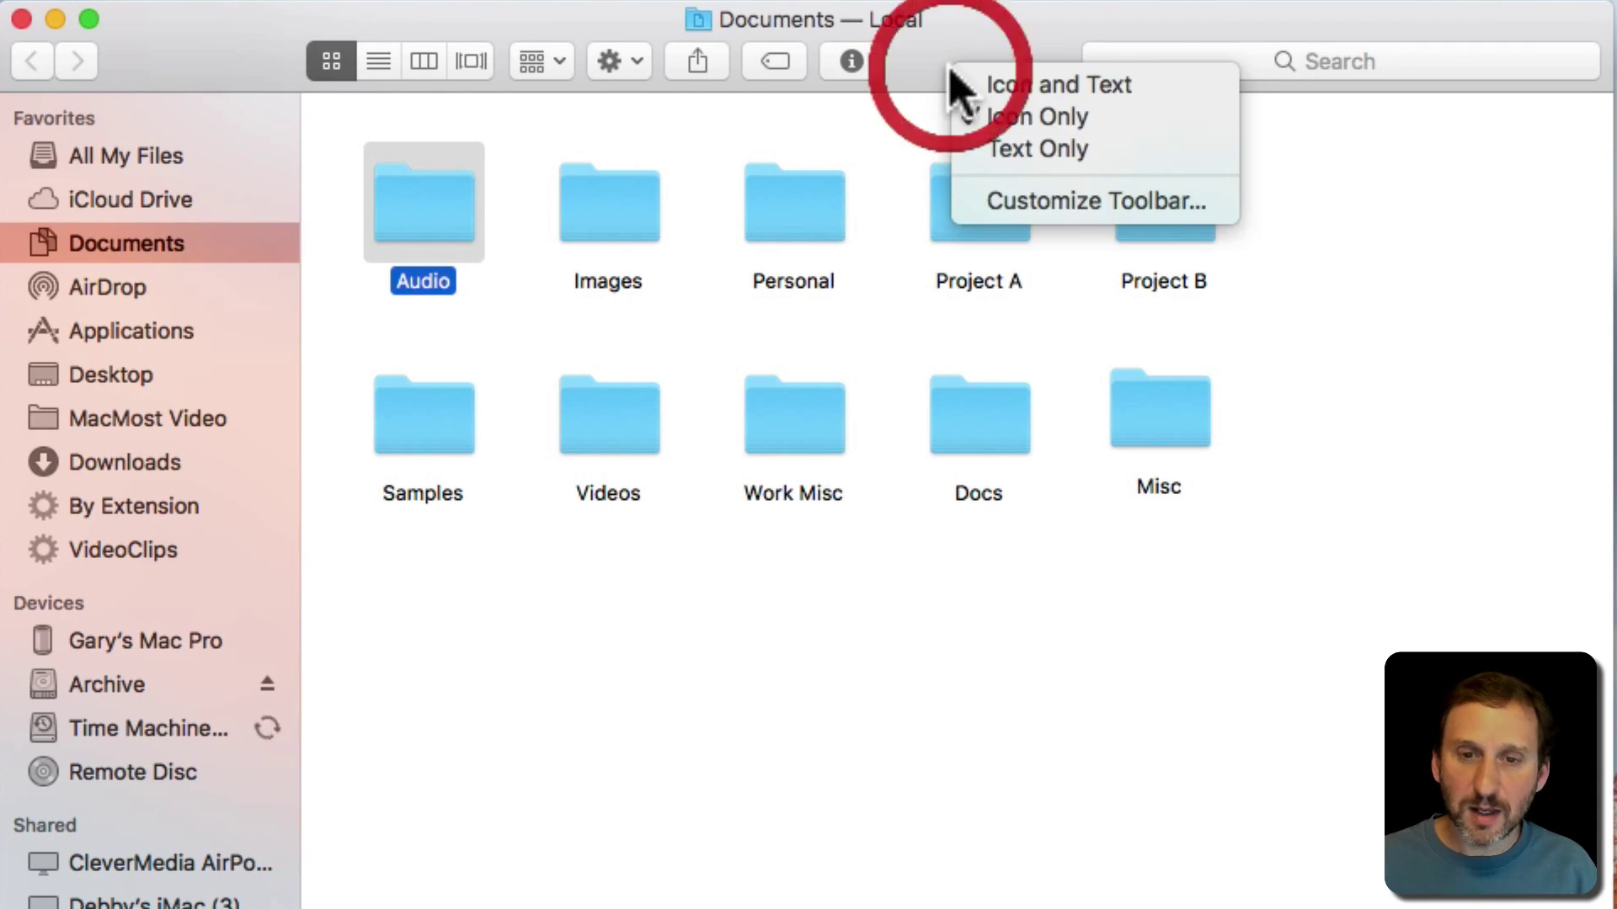
{"action": "left_click", "coordinate": [1007, 197]}
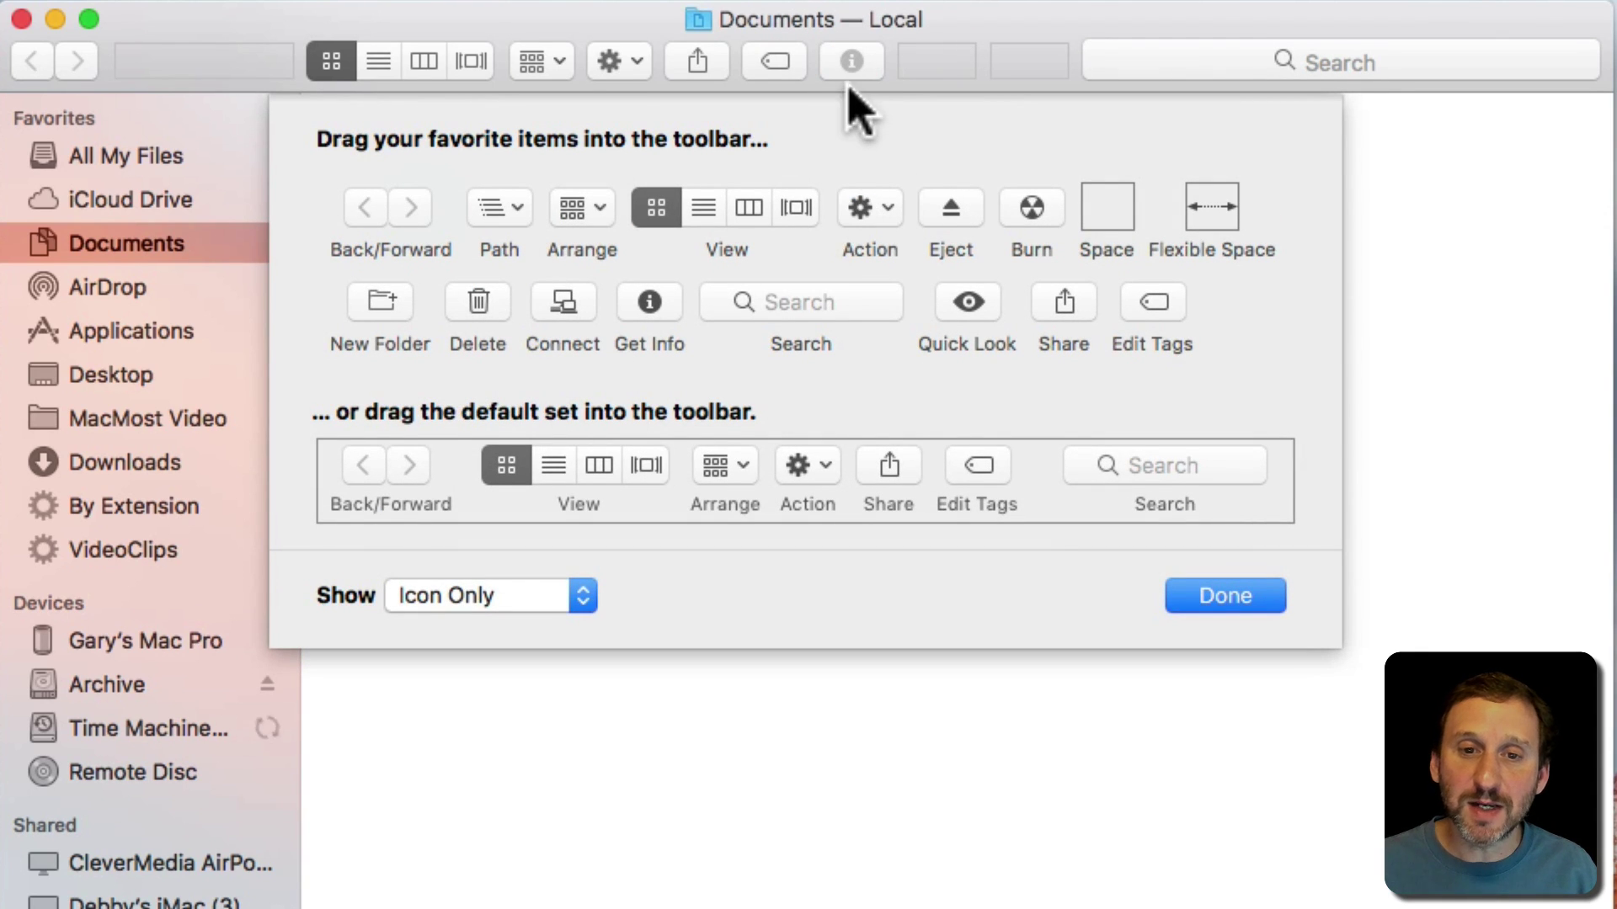
{"action": "left_click_drag", "start_coordinate": [852, 63], "coordinate": [866, 256]}
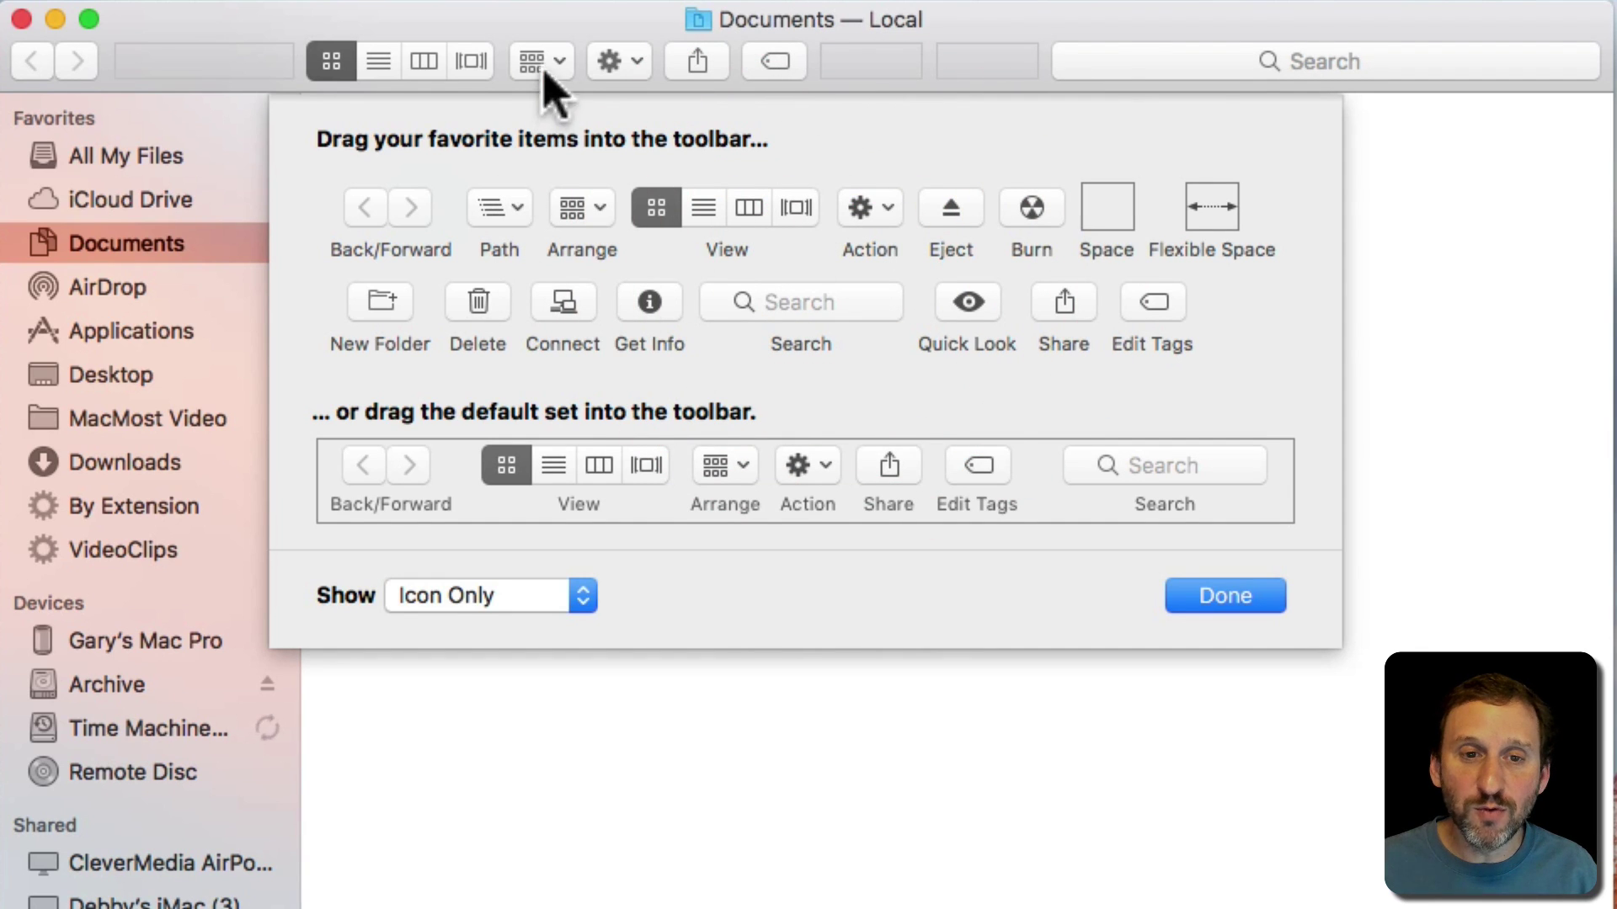
{"action": "left_click_drag", "start_coordinate": [544, 72], "coordinate": [546, 71]}
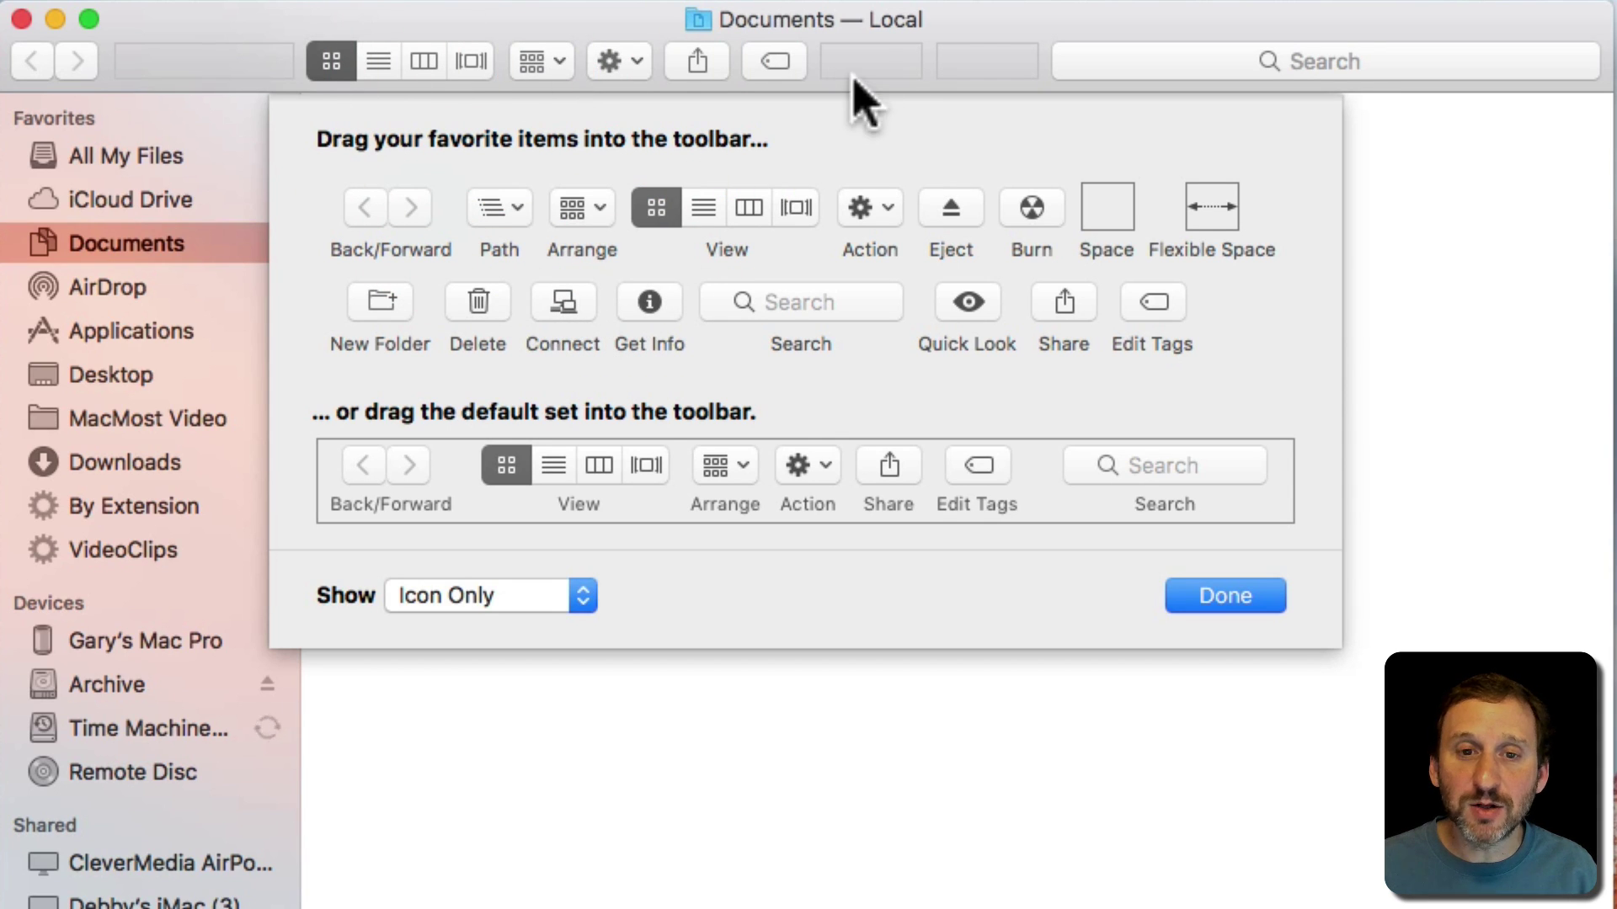
{"action": "mouse_move", "coordinate": [968, 302]}
{"action": "left_mouse_down"}
{"action": "mouse_move", "coordinate": [876, 97]}
{"action": "mouse_move", "coordinate": [842, 61]}
{"action": "left_mouse_up"}
{"action": "left_click_drag", "start_coordinate": [665, 299], "coordinate": [902, 63]}
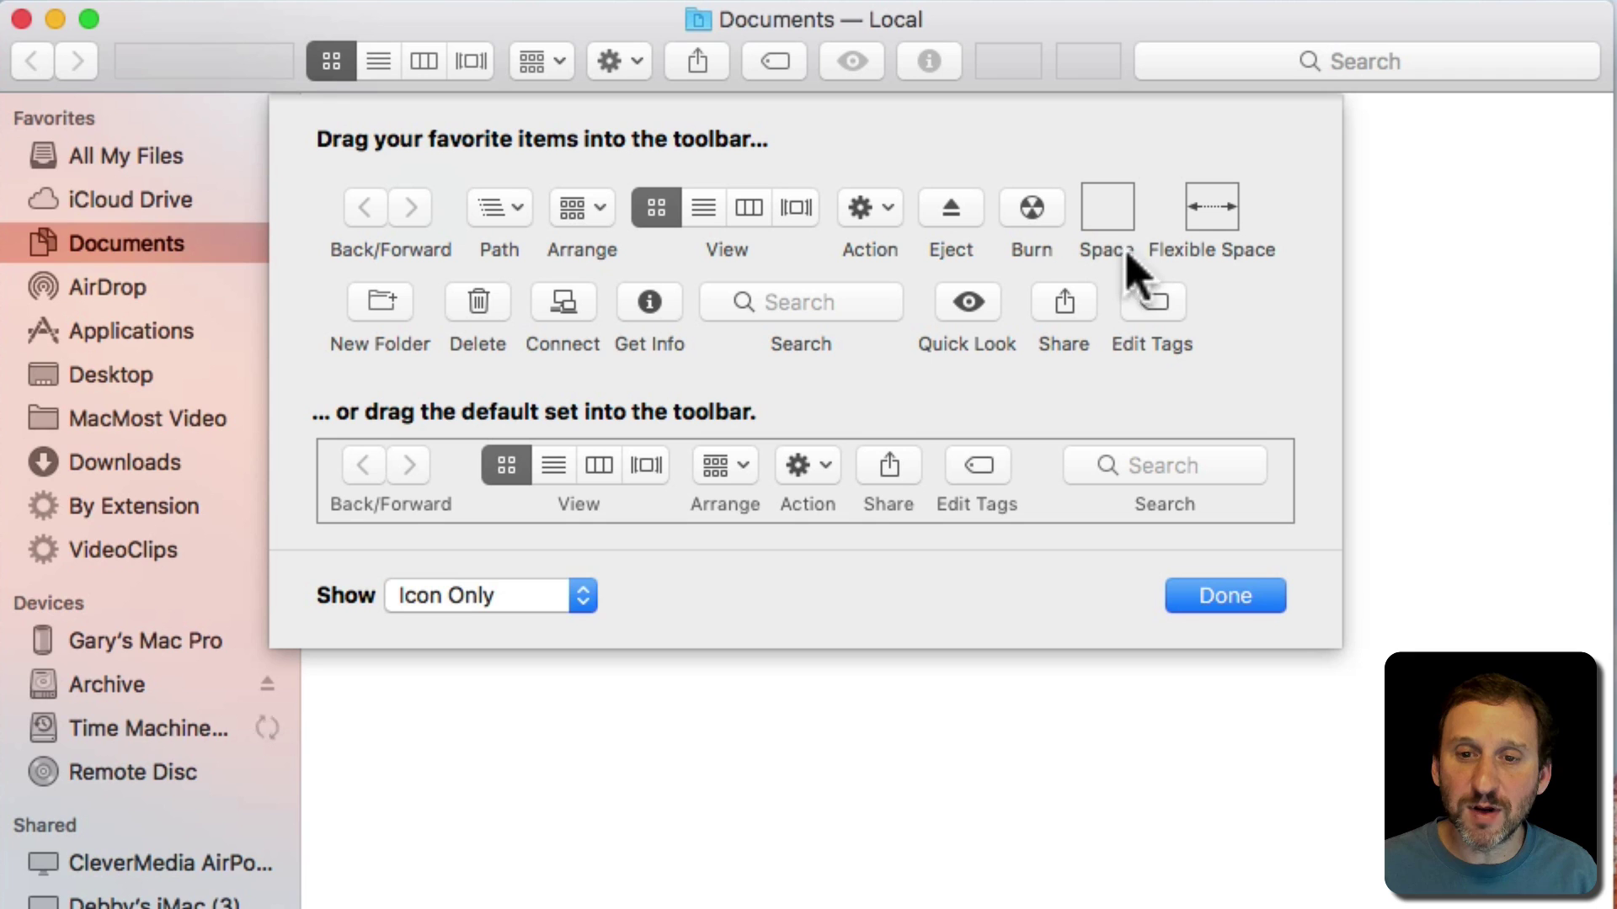
Step: Add a fixed space and a flexible space, then reset Finder's toolbar to the default set
{"action": "left_click_drag", "start_coordinate": [1120, 232], "coordinate": [842, 63]}
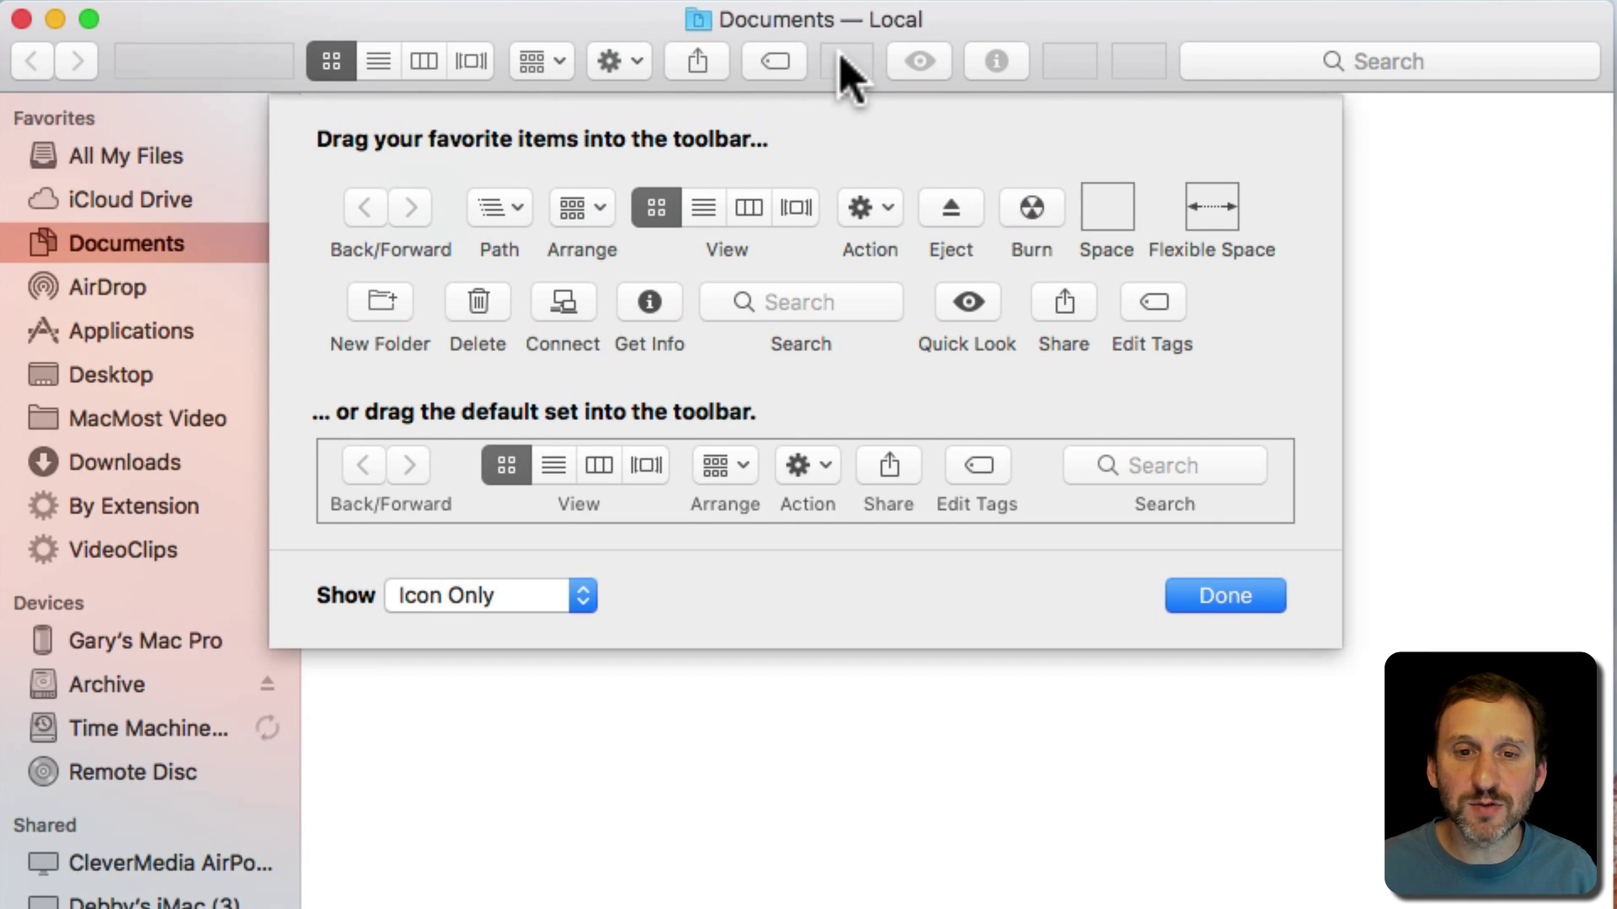
{"action": "left_click_drag", "start_coordinate": [1211, 206], "coordinate": [838, 55]}
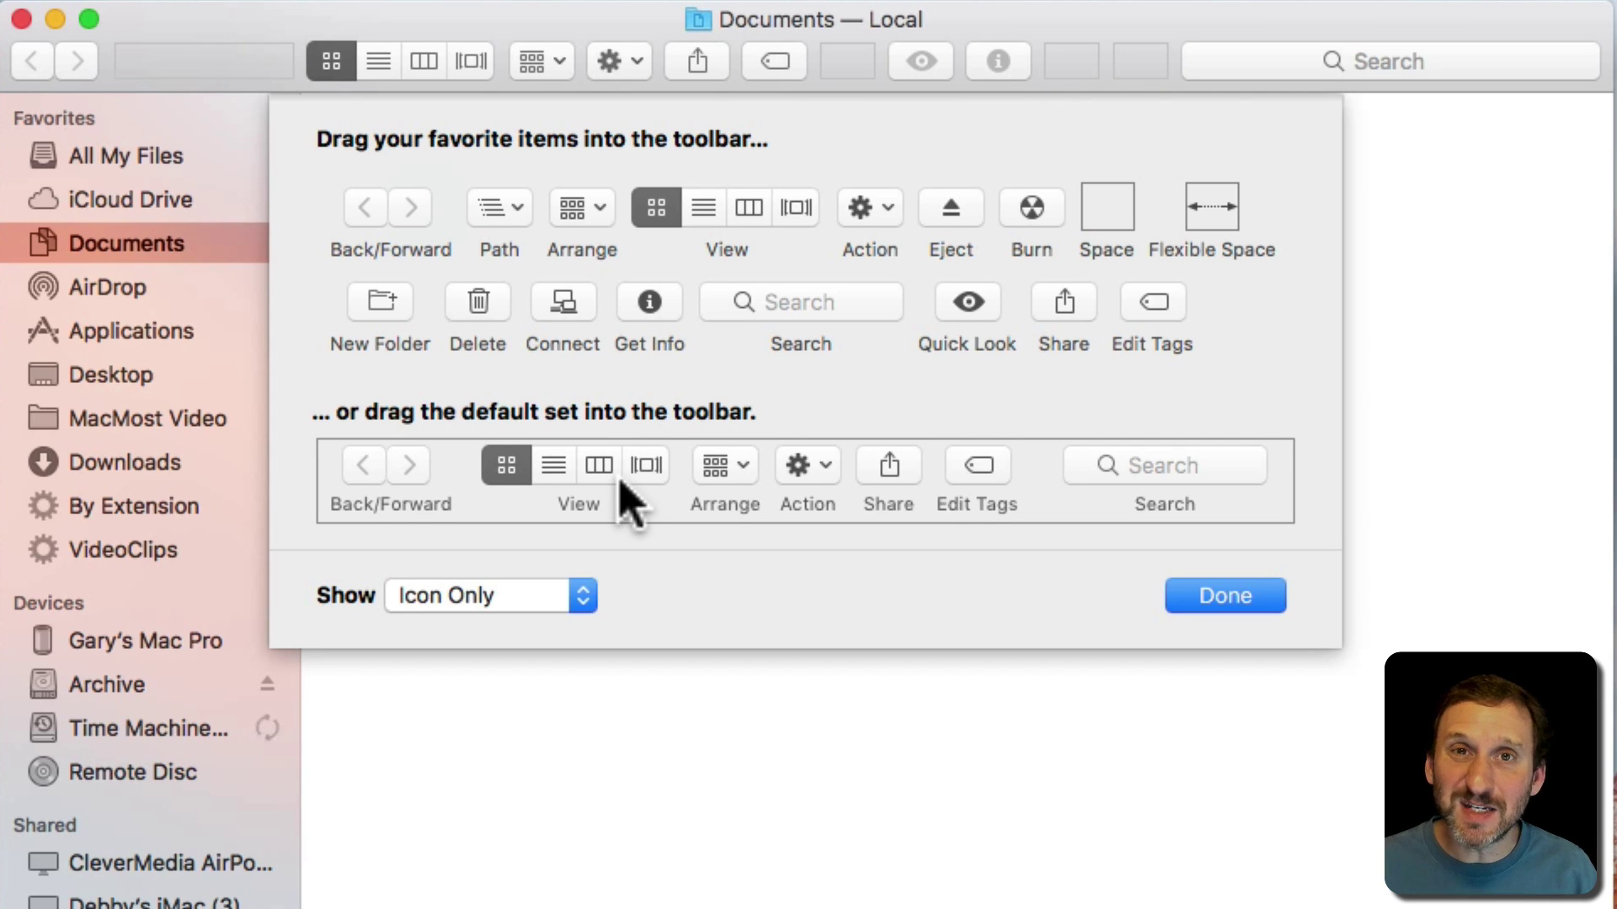
{"action": "left_click_drag", "start_coordinate": [638, 486], "coordinate": [704, 60]}
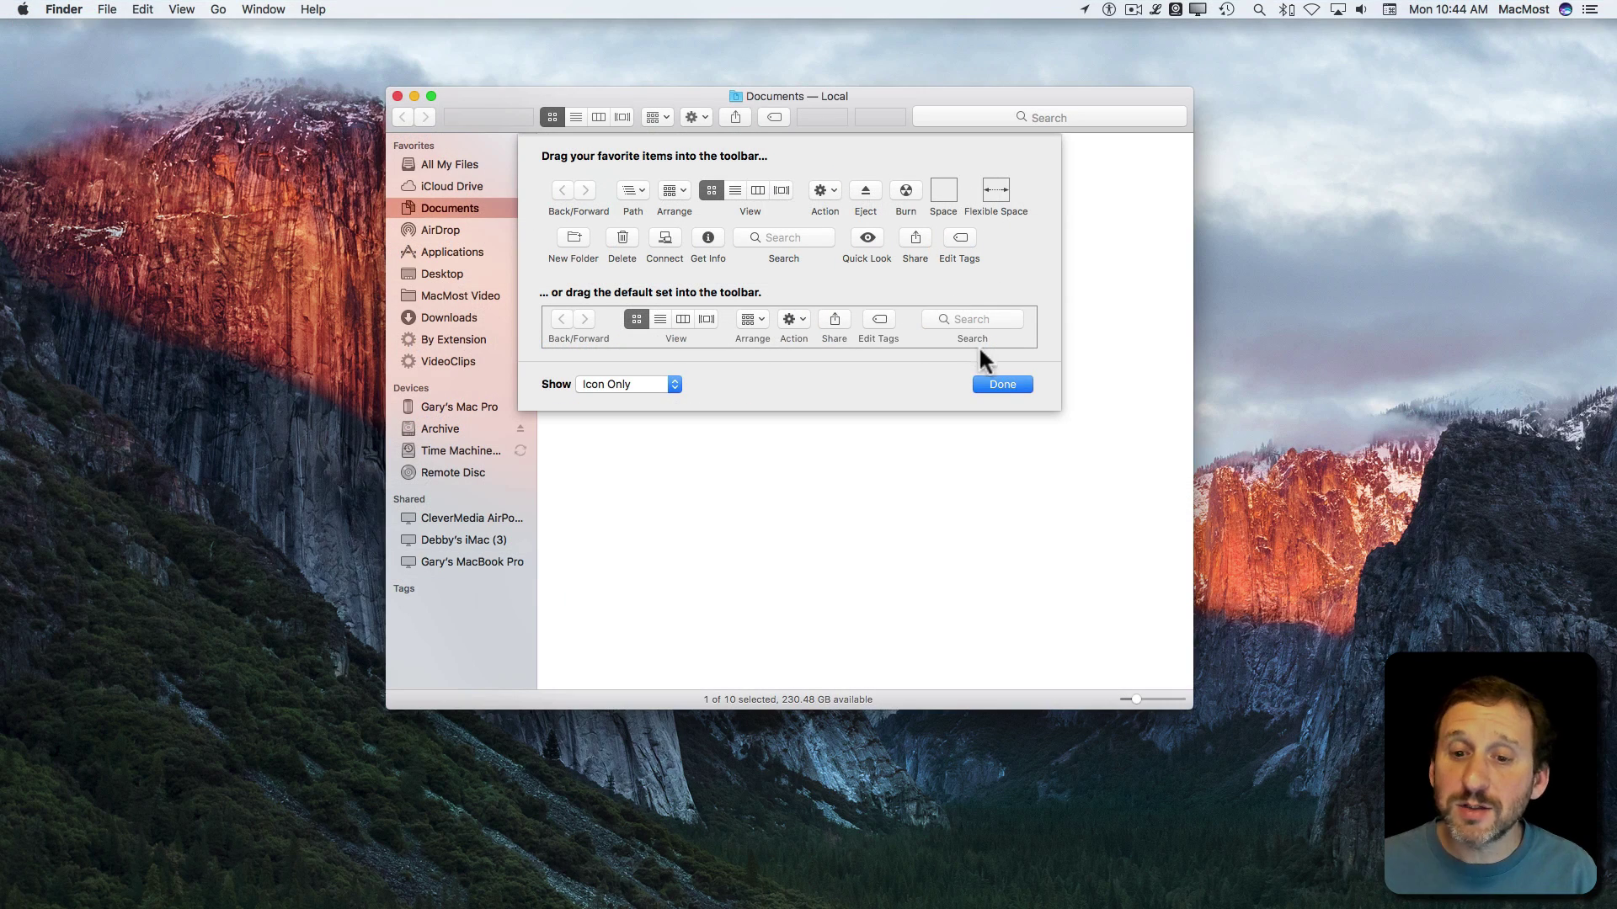
{"action": "left_click", "coordinate": [1001, 383]}
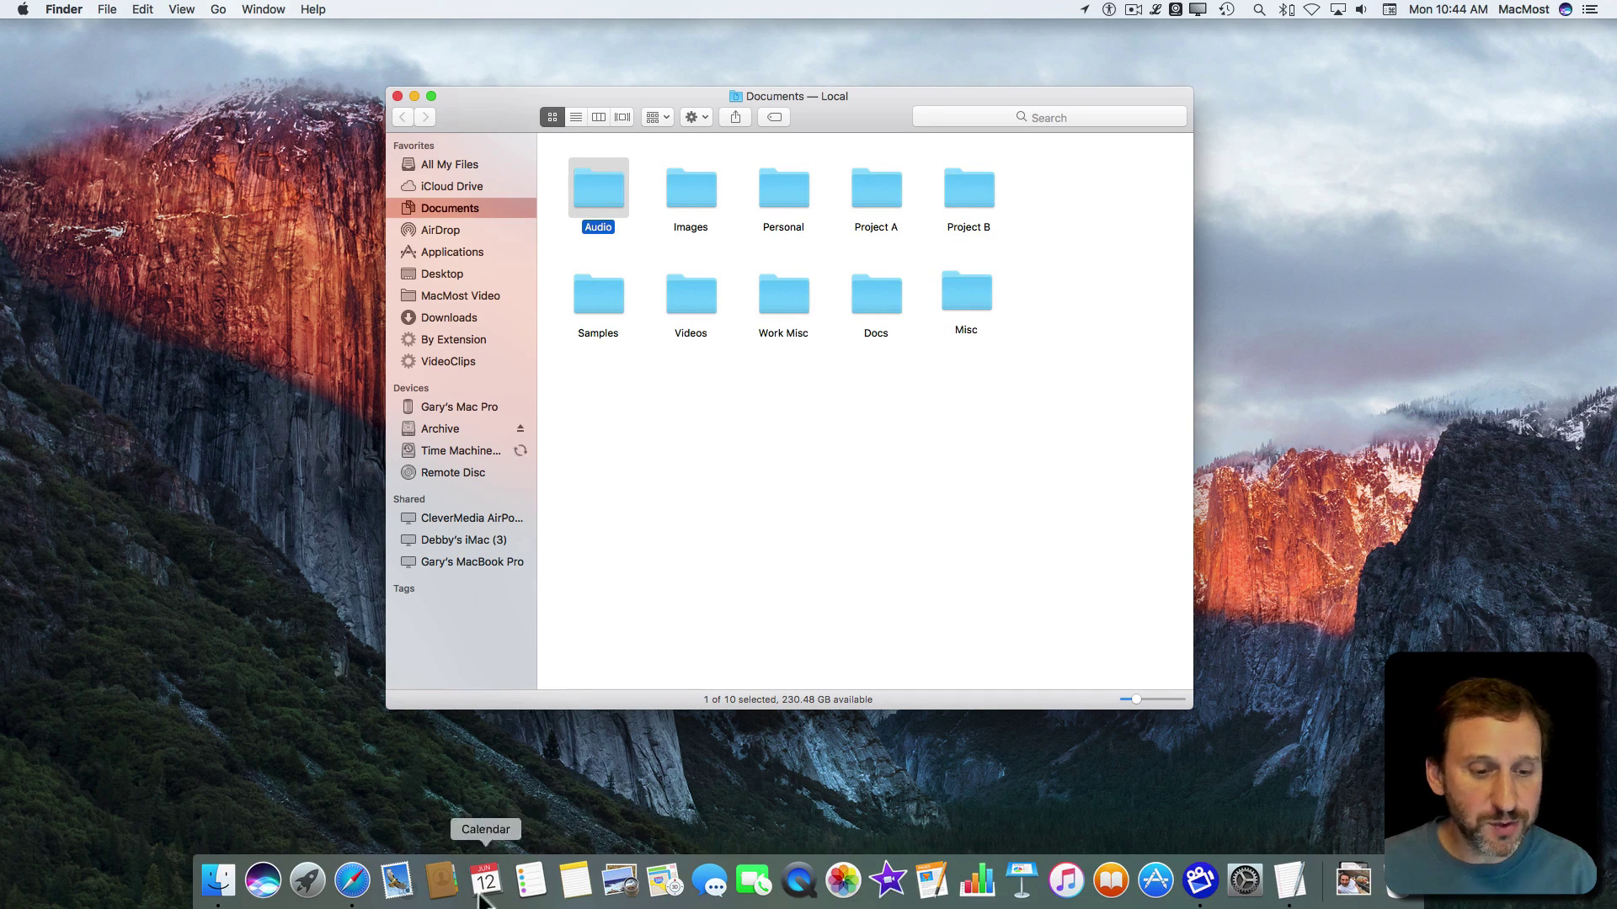
Step: Launch Safari and open its Customize Toolbar sheet from the View menu
{"action": "left_click", "coordinate": [352, 880]}
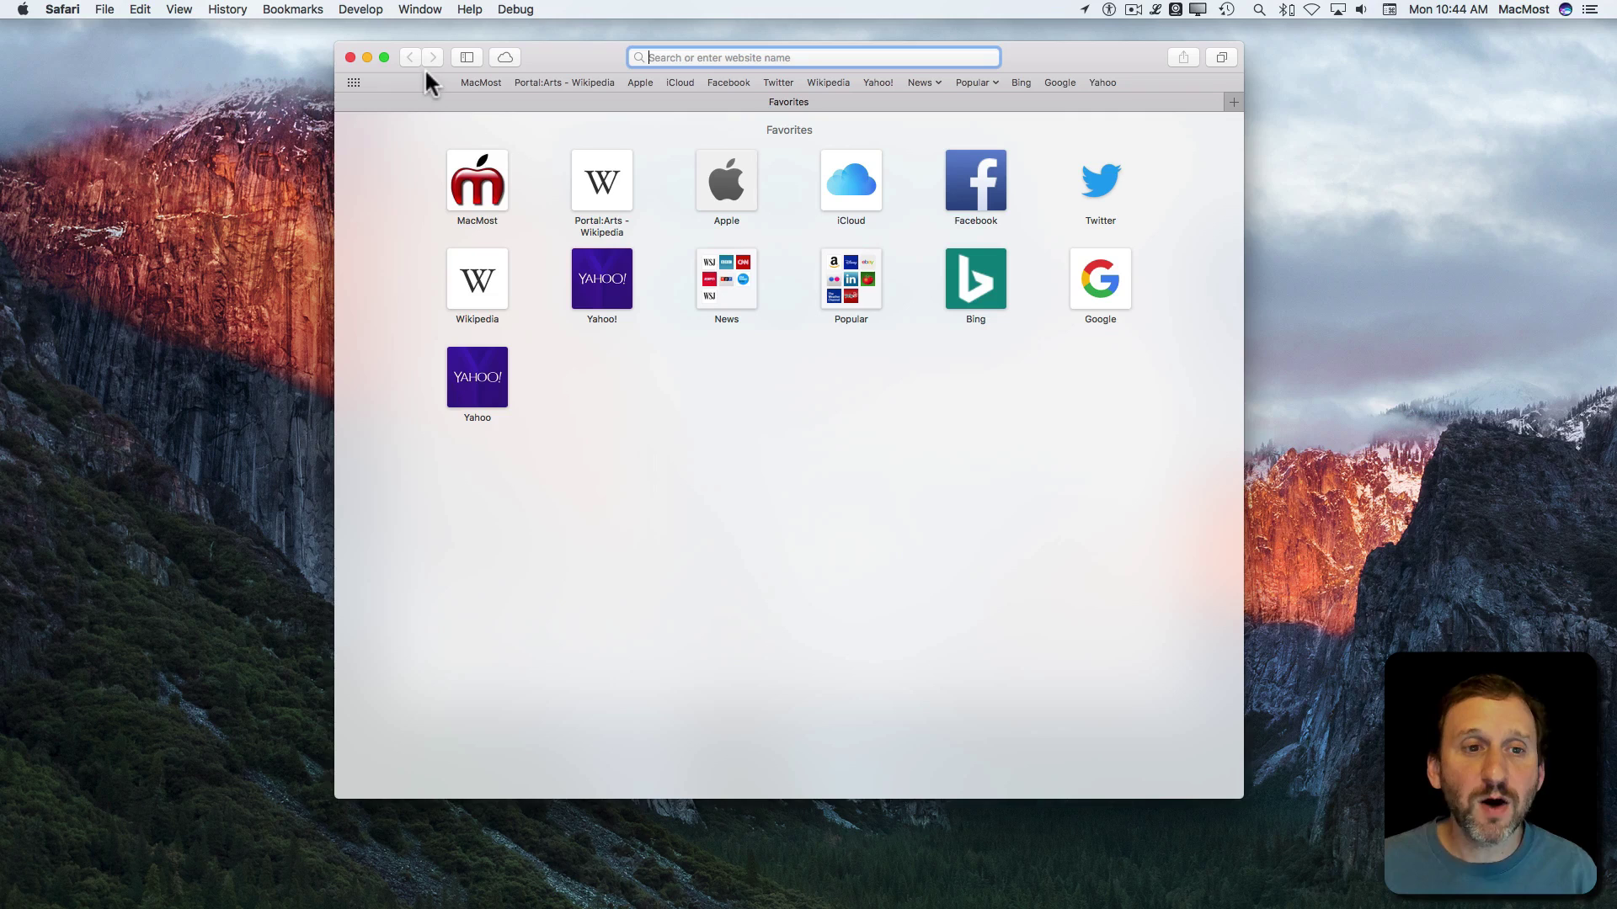
{"action": "right_click", "coordinate": [554, 57]}
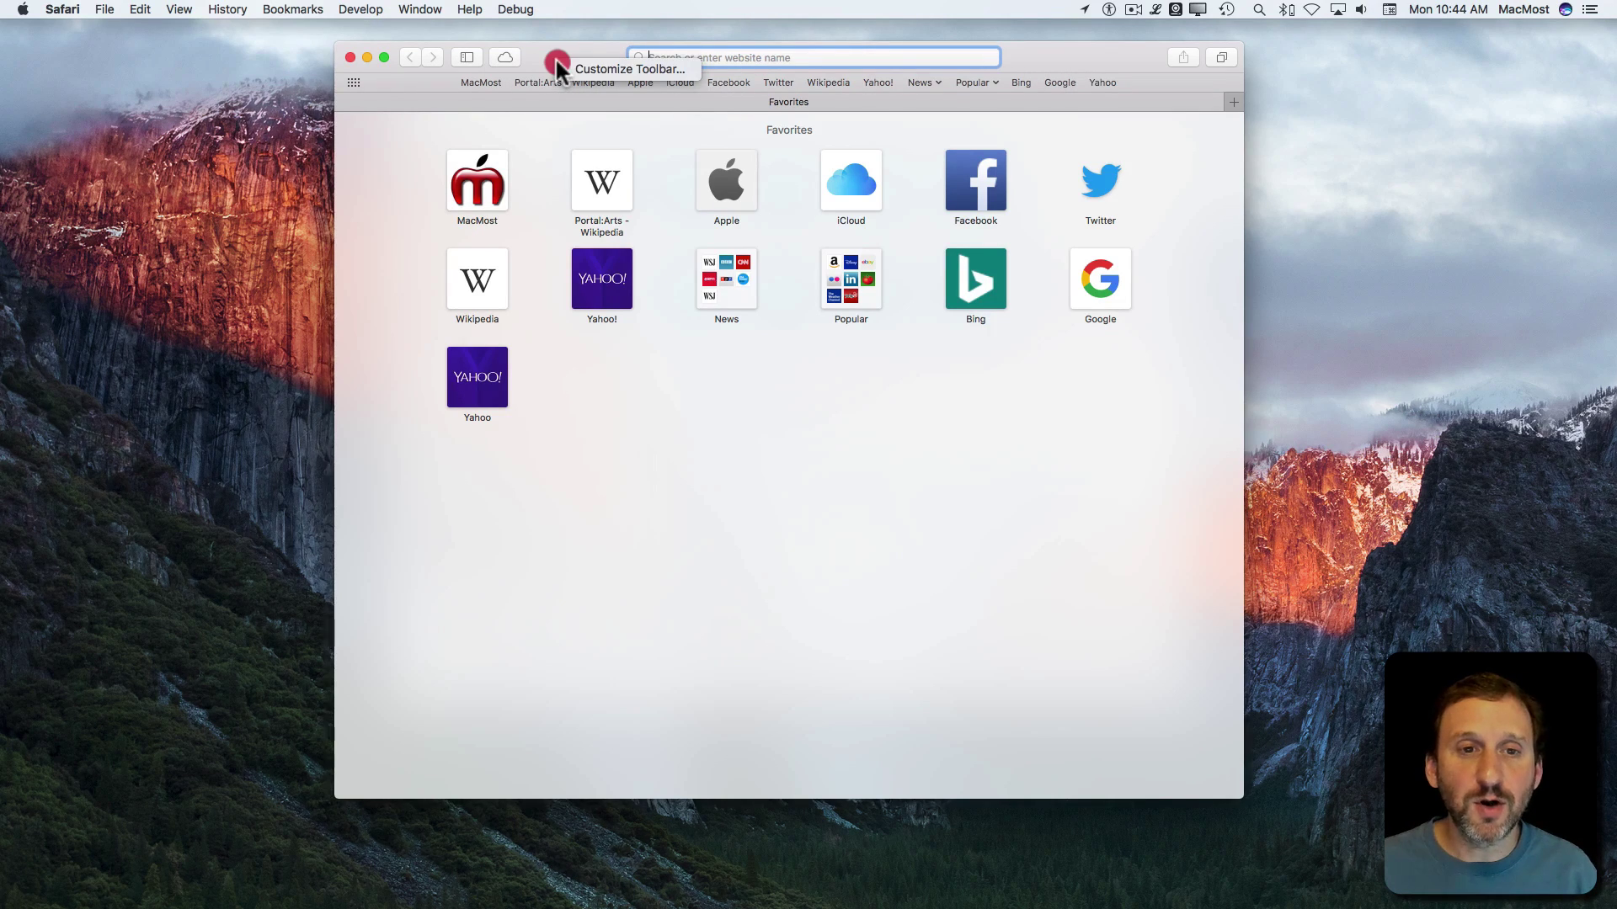
{"action": "left_click", "coordinate": [189, 8]}
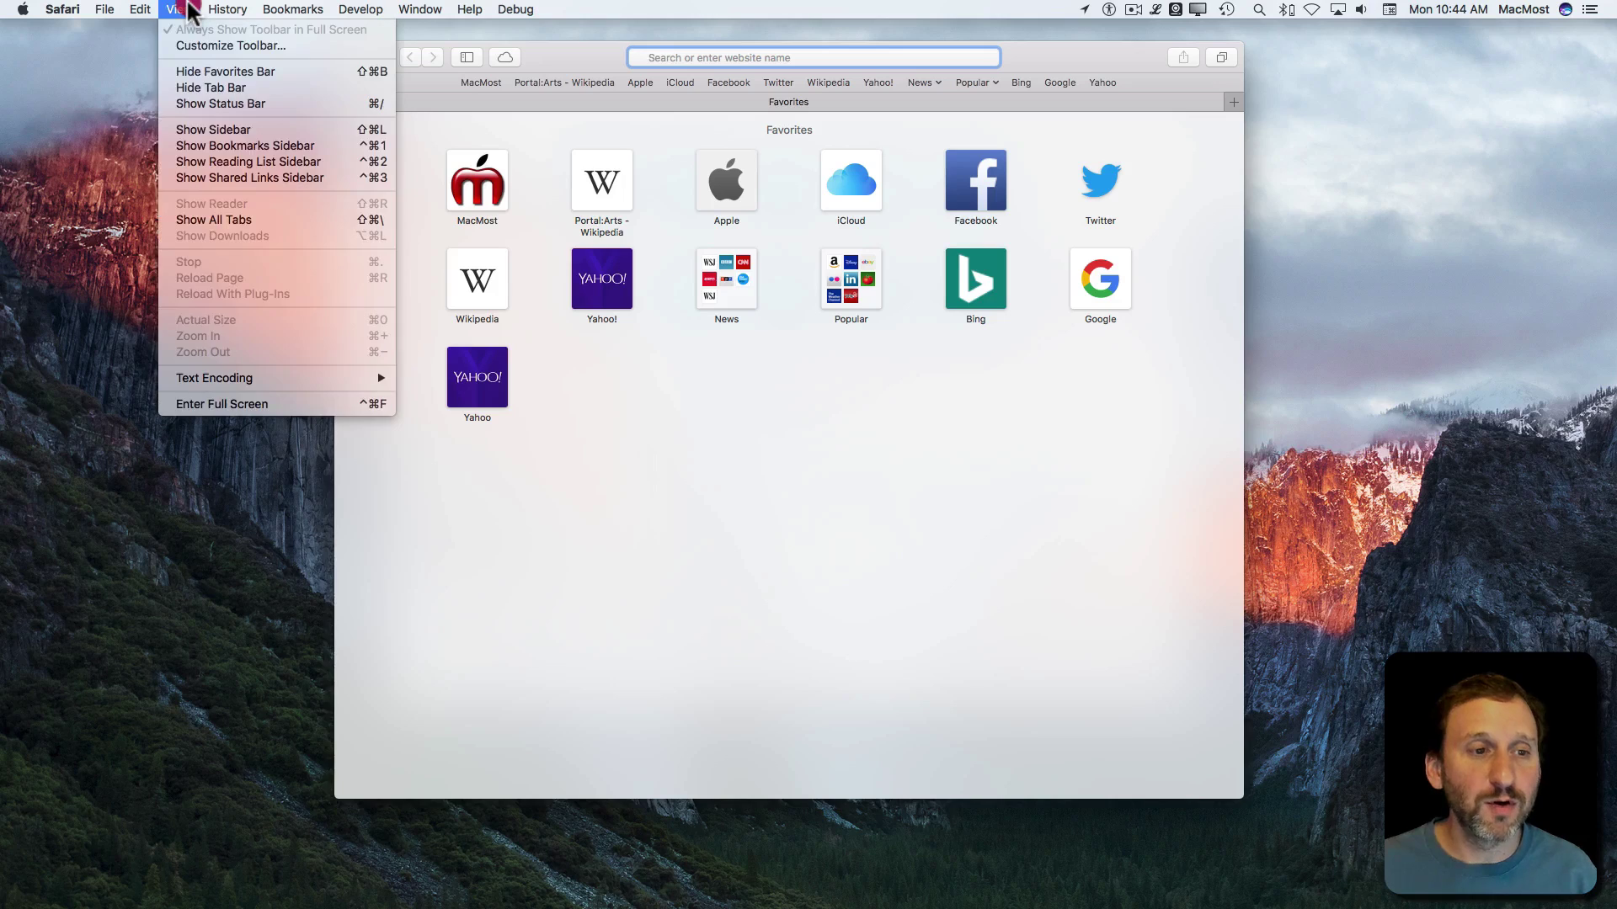
{"action": "left_click", "coordinate": [194, 45]}
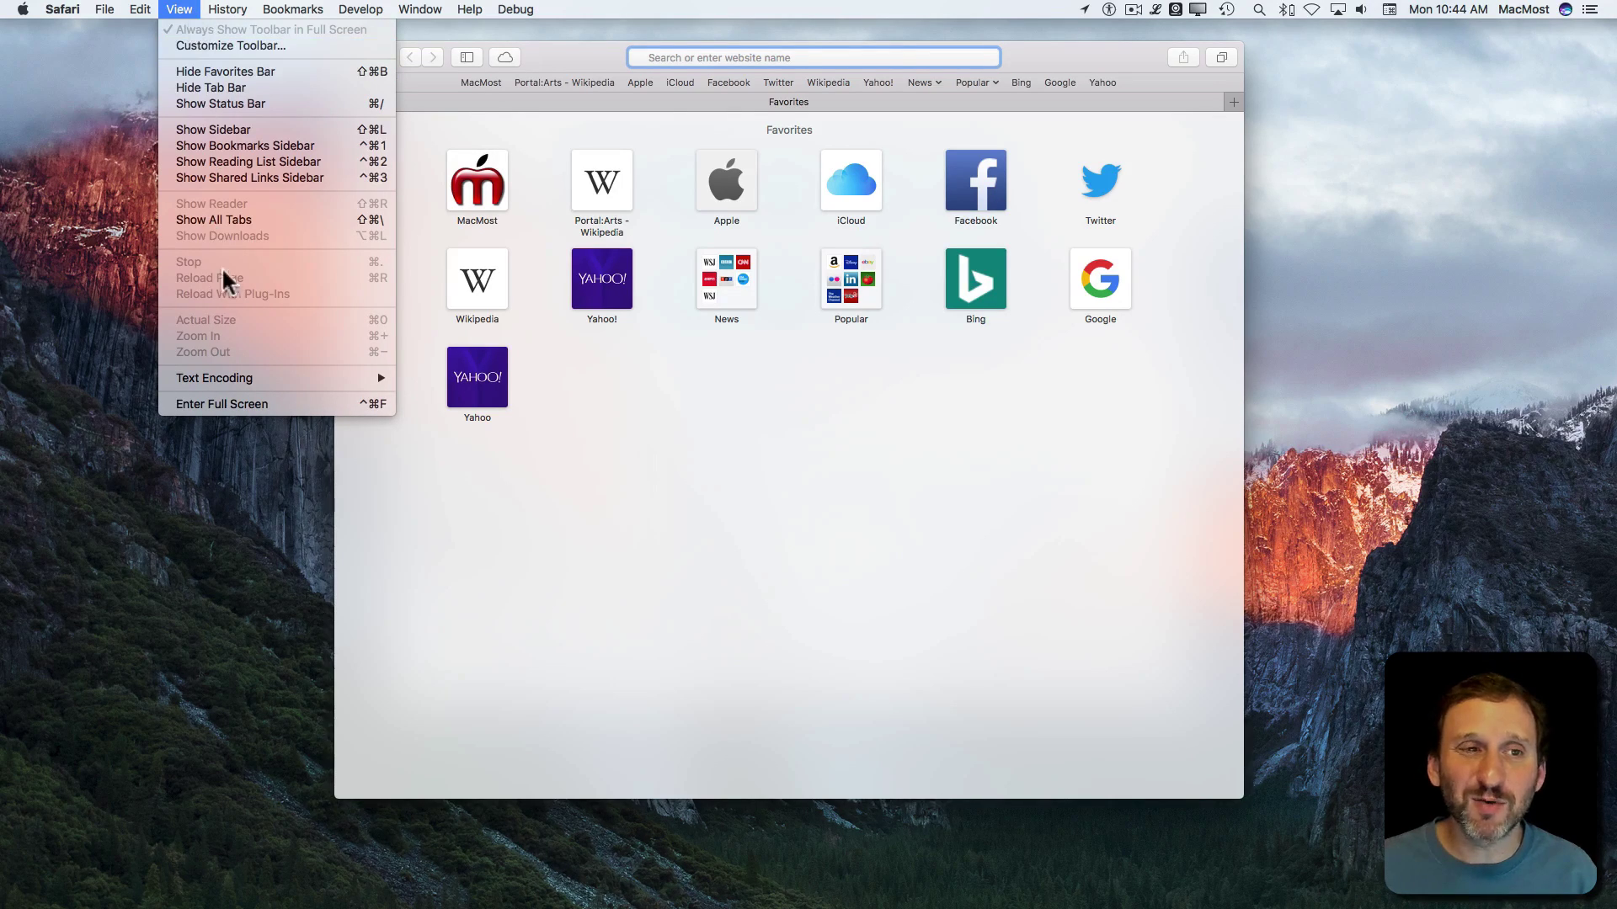
{"action": "left_click", "coordinate": [193, 47]}
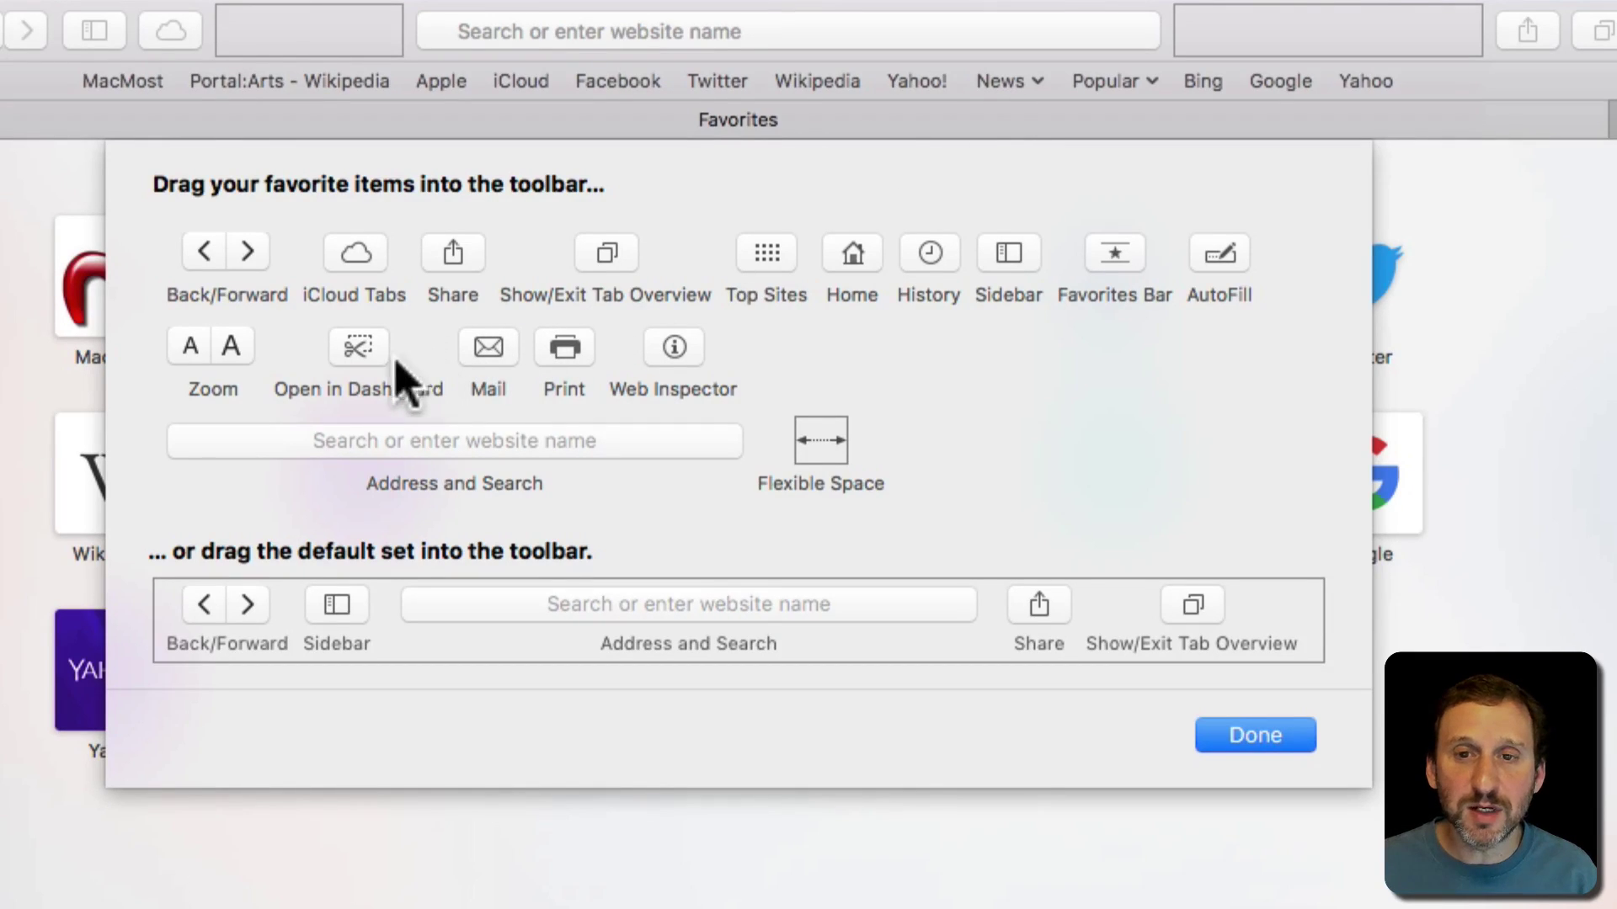
Step: Add Zoom before the address field and a Print button, then restore Safari's default toolbar
{"action": "left_click_drag", "start_coordinate": [192, 347], "coordinate": [1136, 29]}
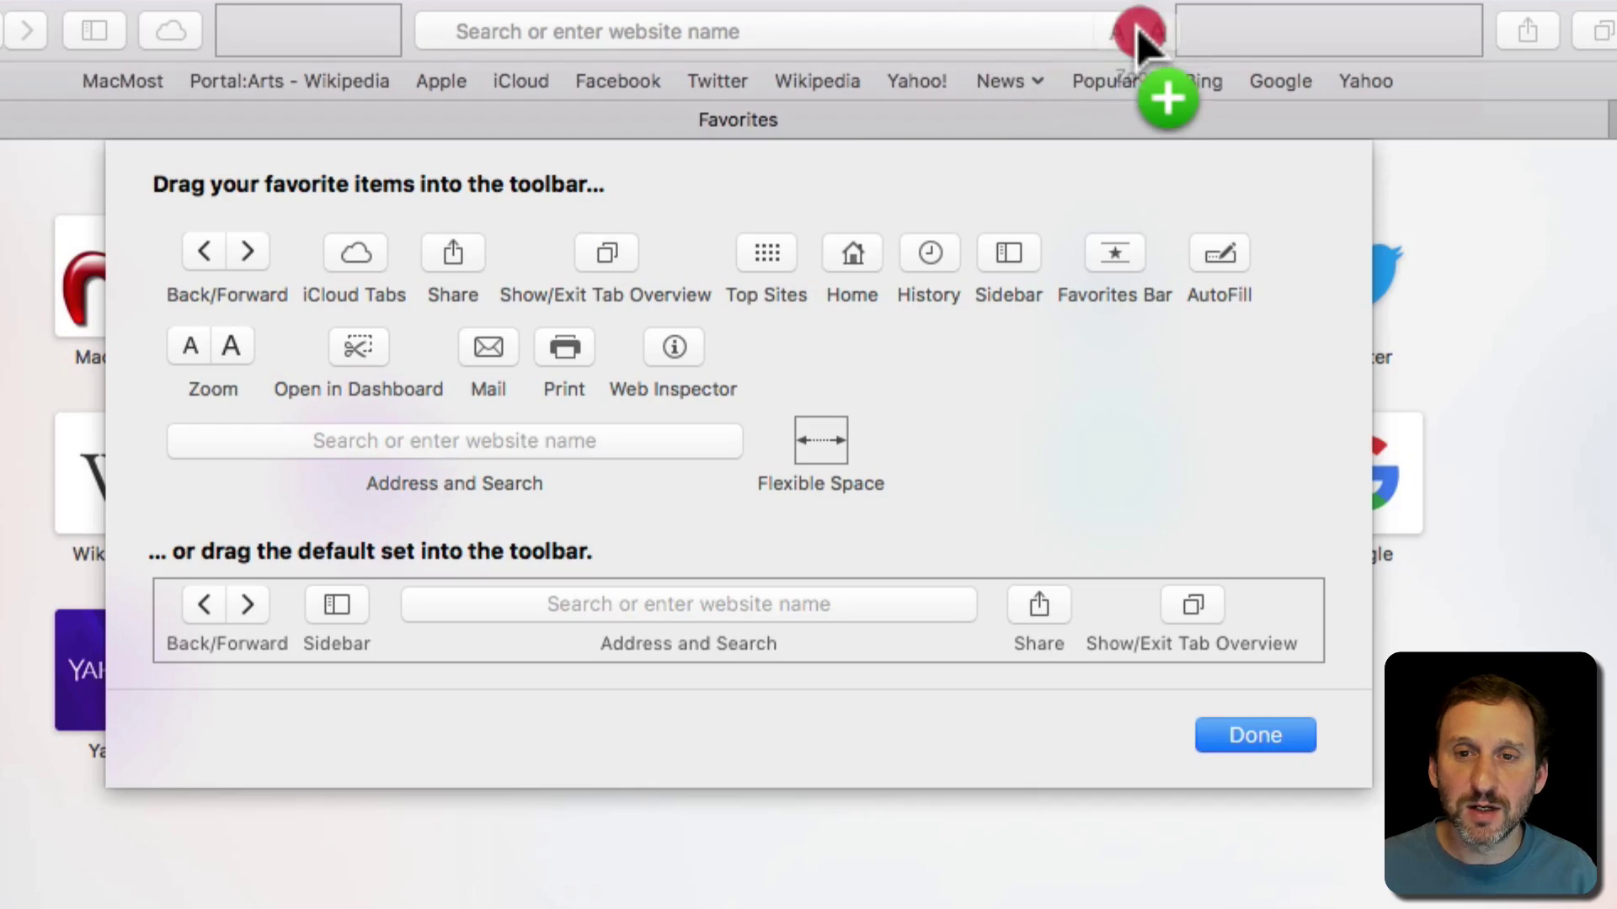
{"action": "left_click_drag", "start_coordinate": [1137, 30], "coordinate": [444, 38]}
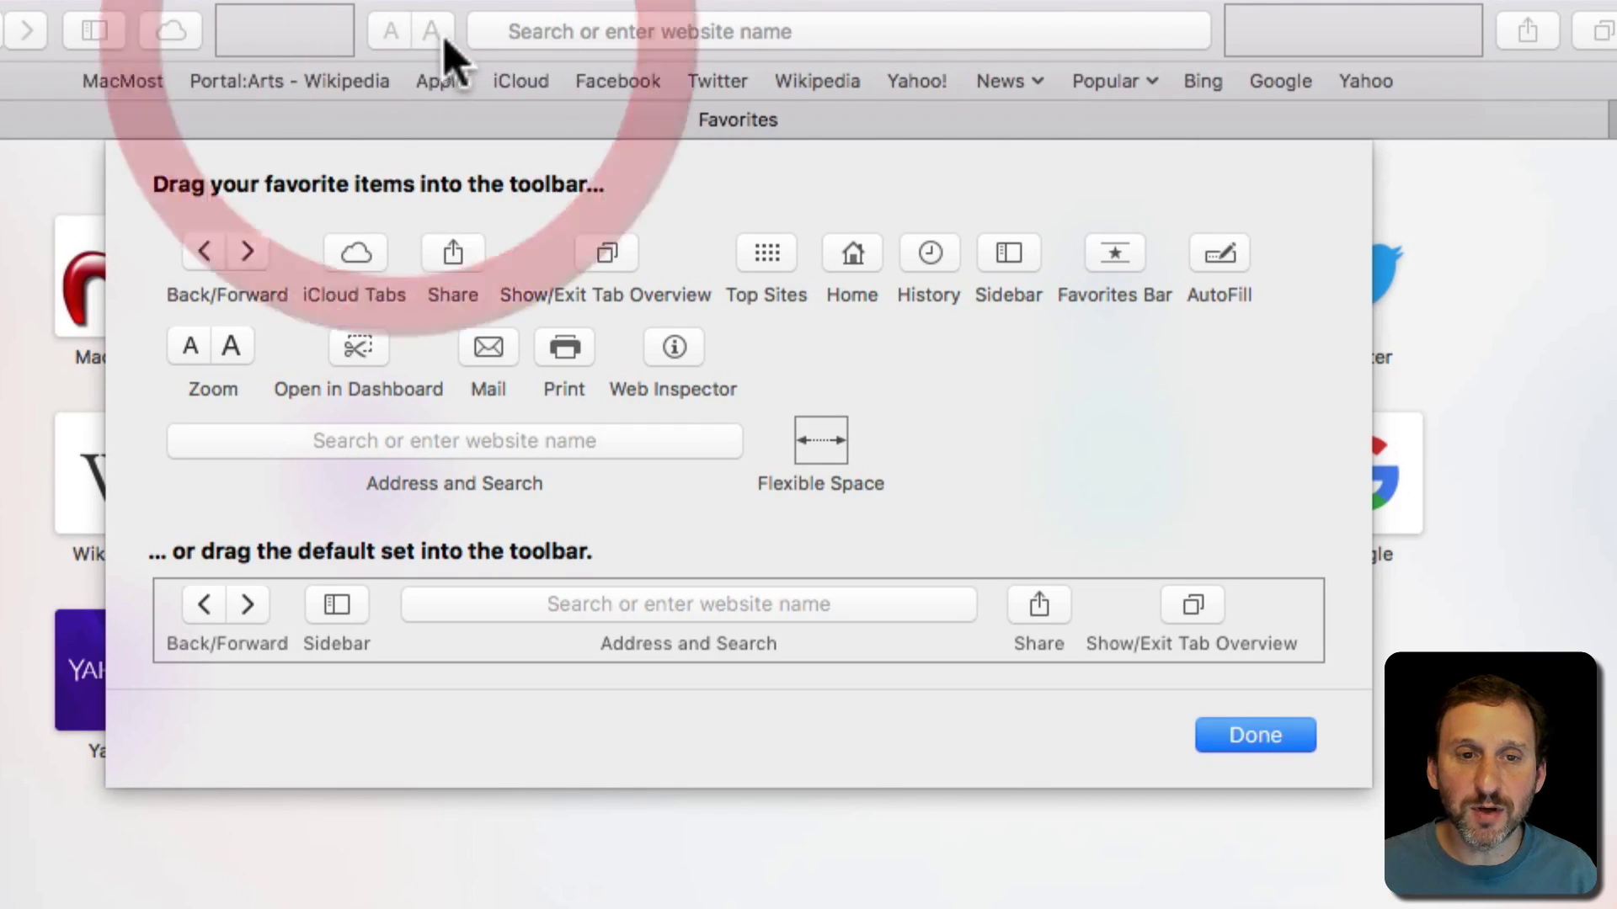
{"action": "left_click_drag", "start_coordinate": [564, 347], "coordinate": [1225, 50]}
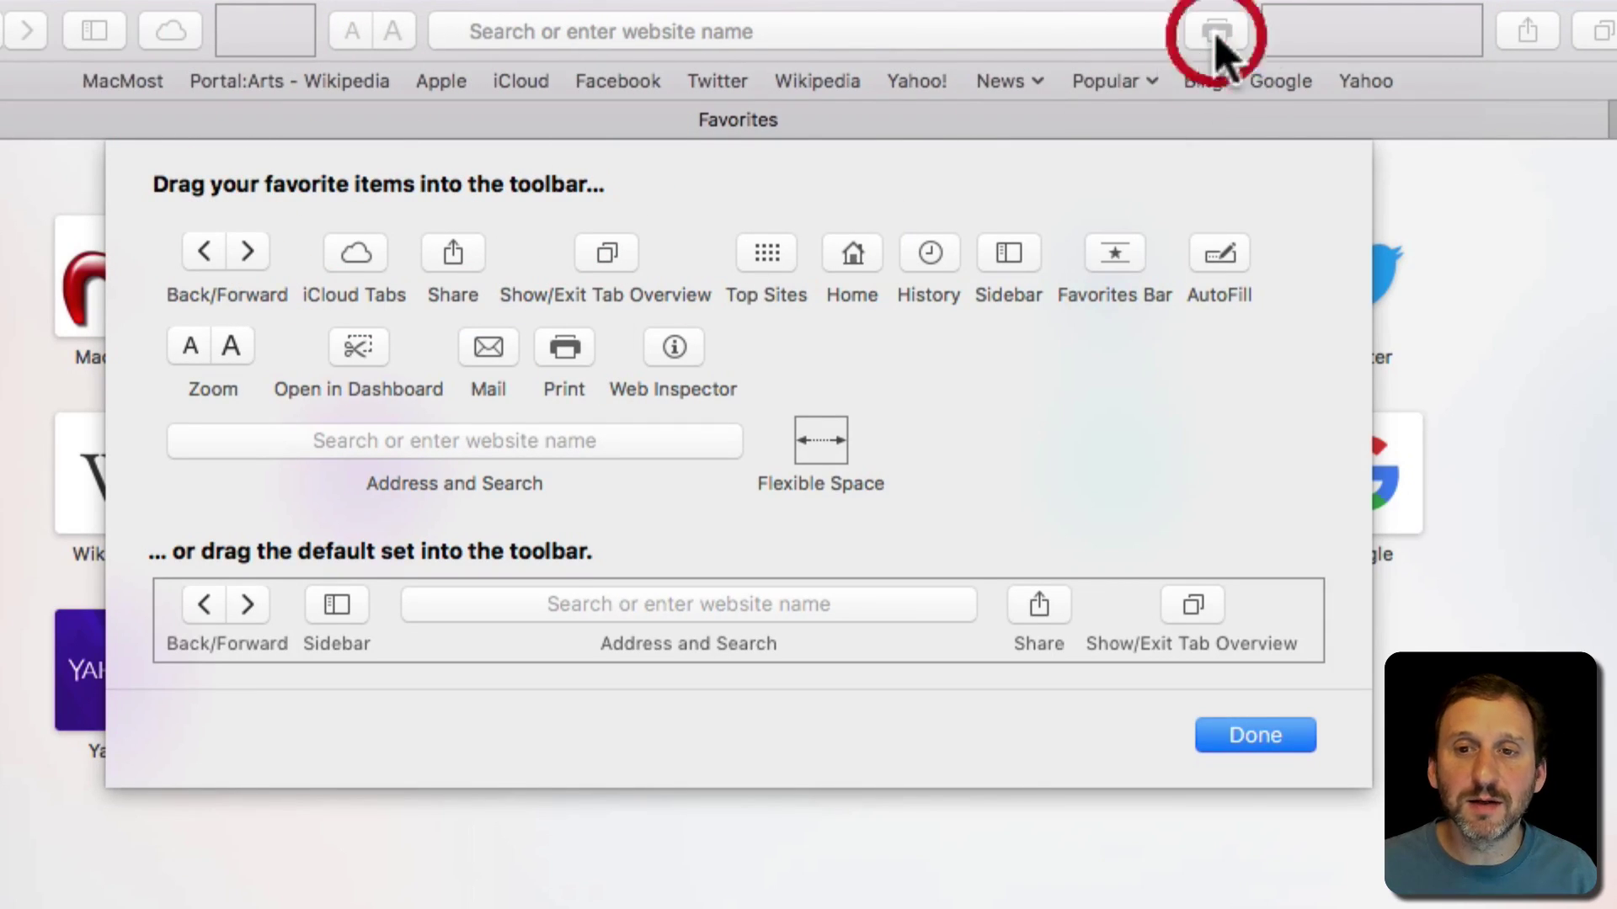
{"action": "mouse_move", "coordinate": [553, 614]}
{"action": "left_mouse_down"}
{"action": "mouse_move", "coordinate": [703, 181]}
{"action": "mouse_move", "coordinate": [632, 42]}
{"action": "left_mouse_up"}
{"action": "left_click", "coordinate": [1255, 735]}
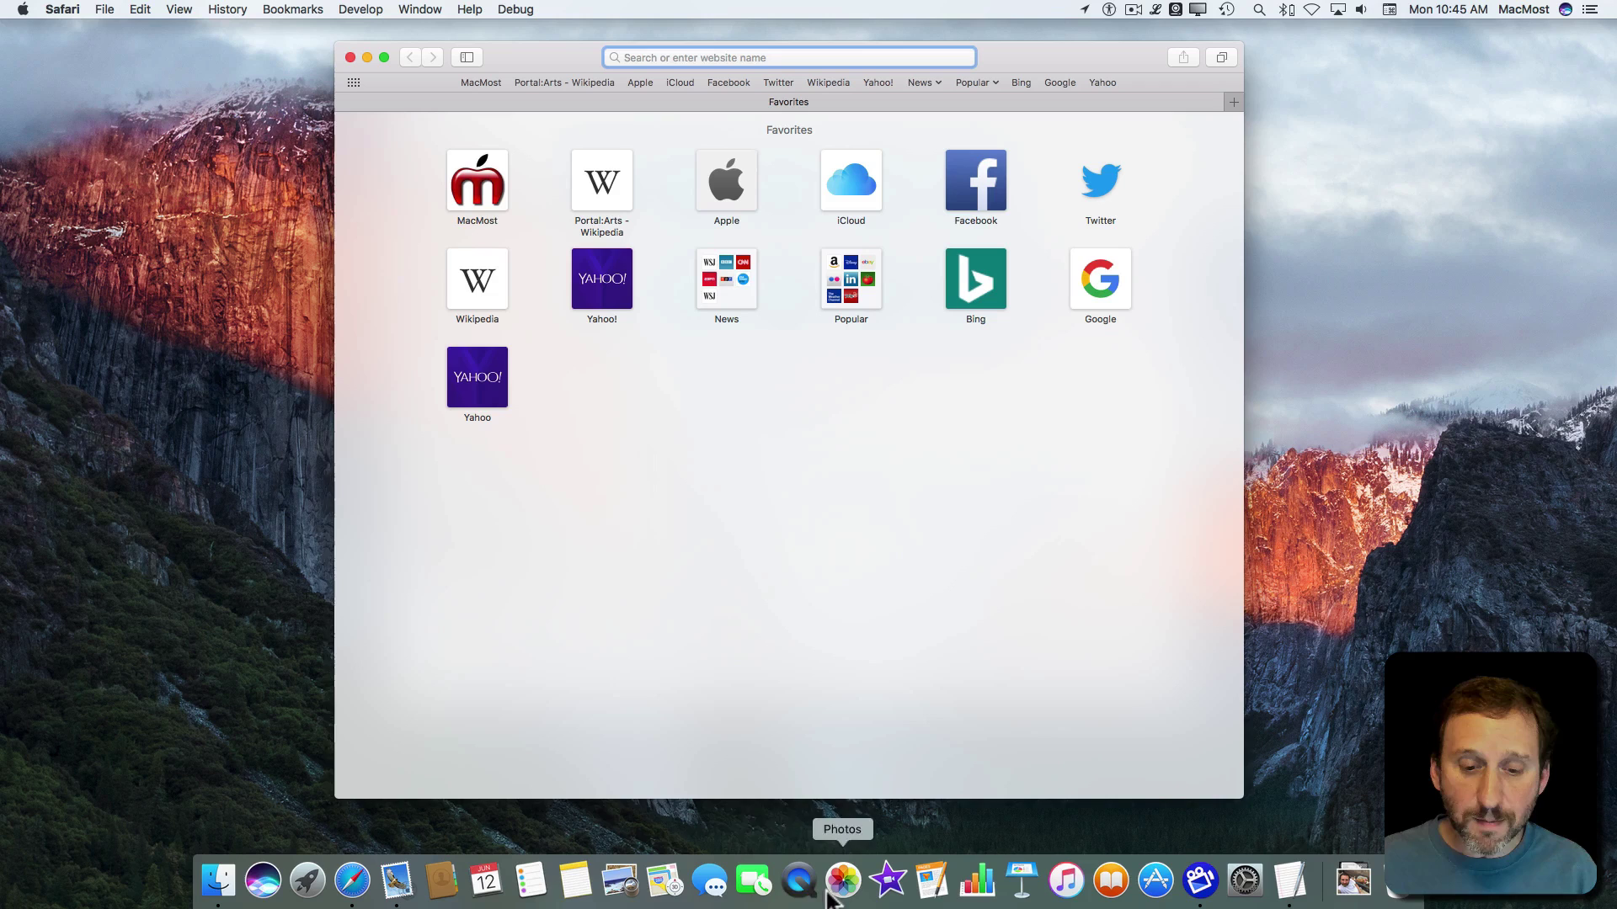
Step: Launch Mail, add All Headers to its toolbar, then reset it to the default set
{"action": "left_click", "coordinate": [396, 880]}
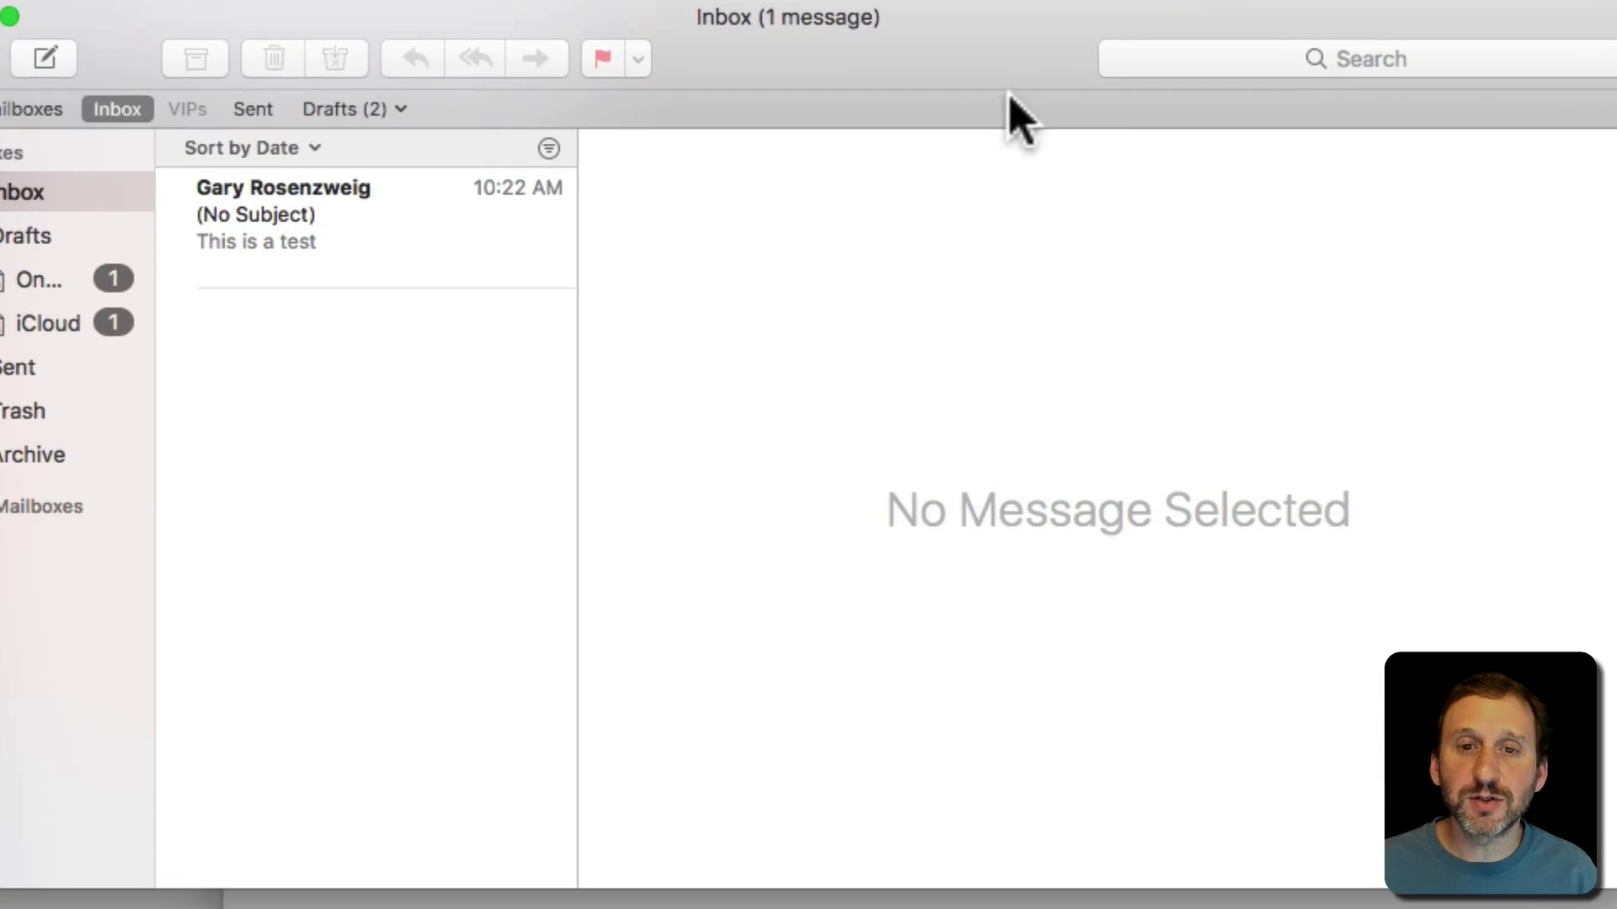
{"action": "right_click", "coordinate": [990, 52]}
{"action": "key", "text": "Escape"}
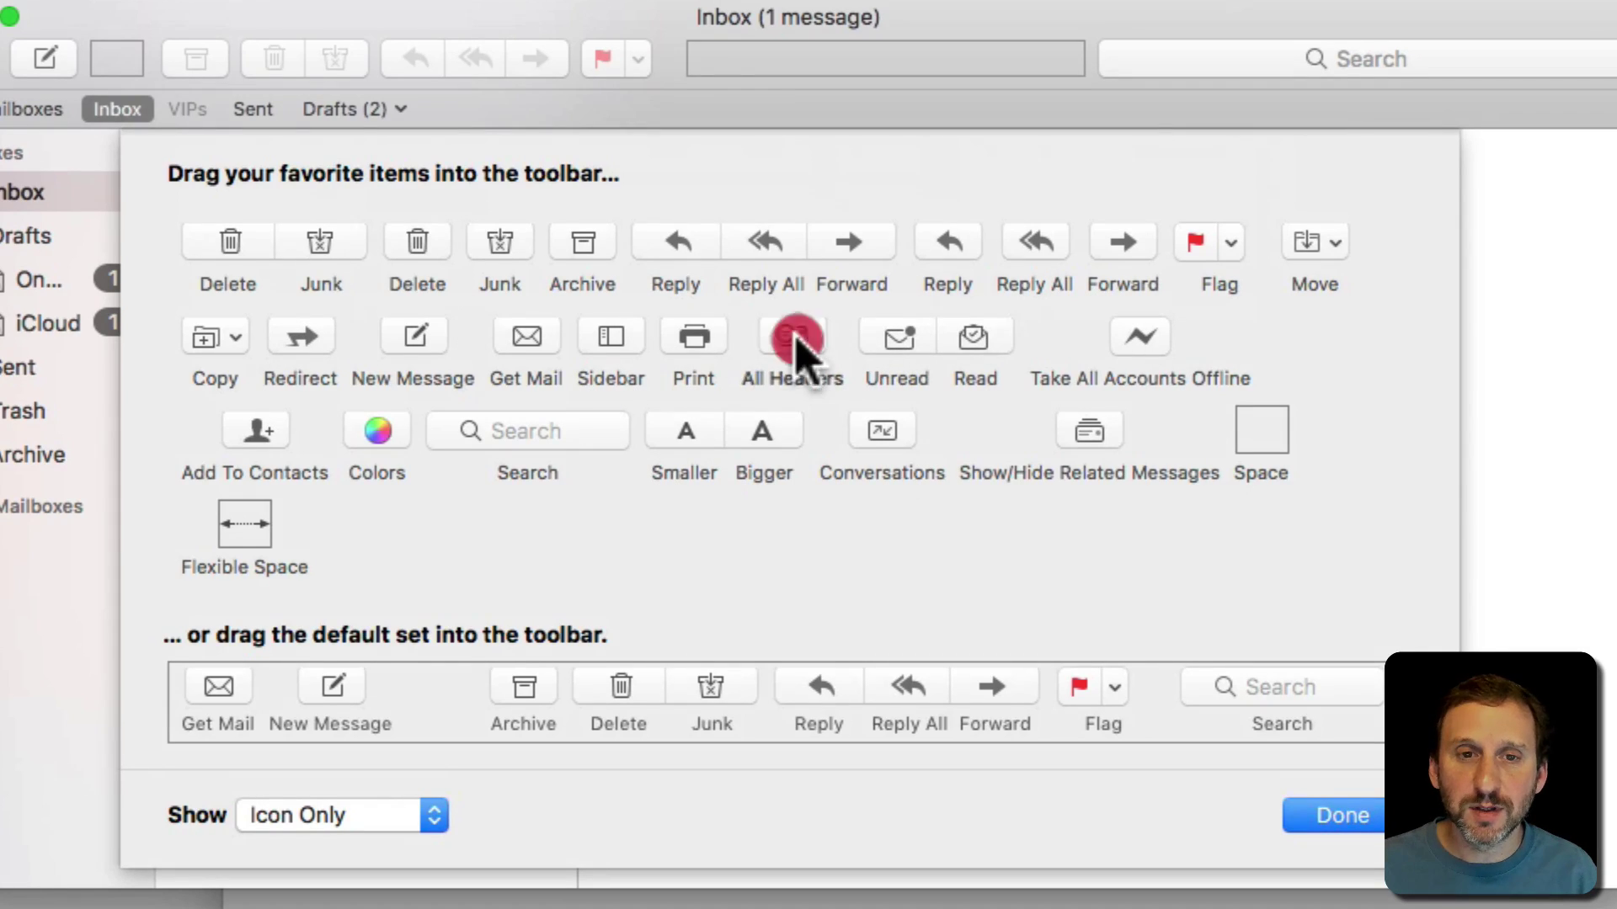
{"action": "left_click_drag", "start_coordinate": [795, 335], "coordinate": [707, 55]}
{"action": "left_click_drag", "start_coordinate": [557, 716], "coordinate": [684, 53]}
{"action": "left_click", "coordinate": [1351, 814]}
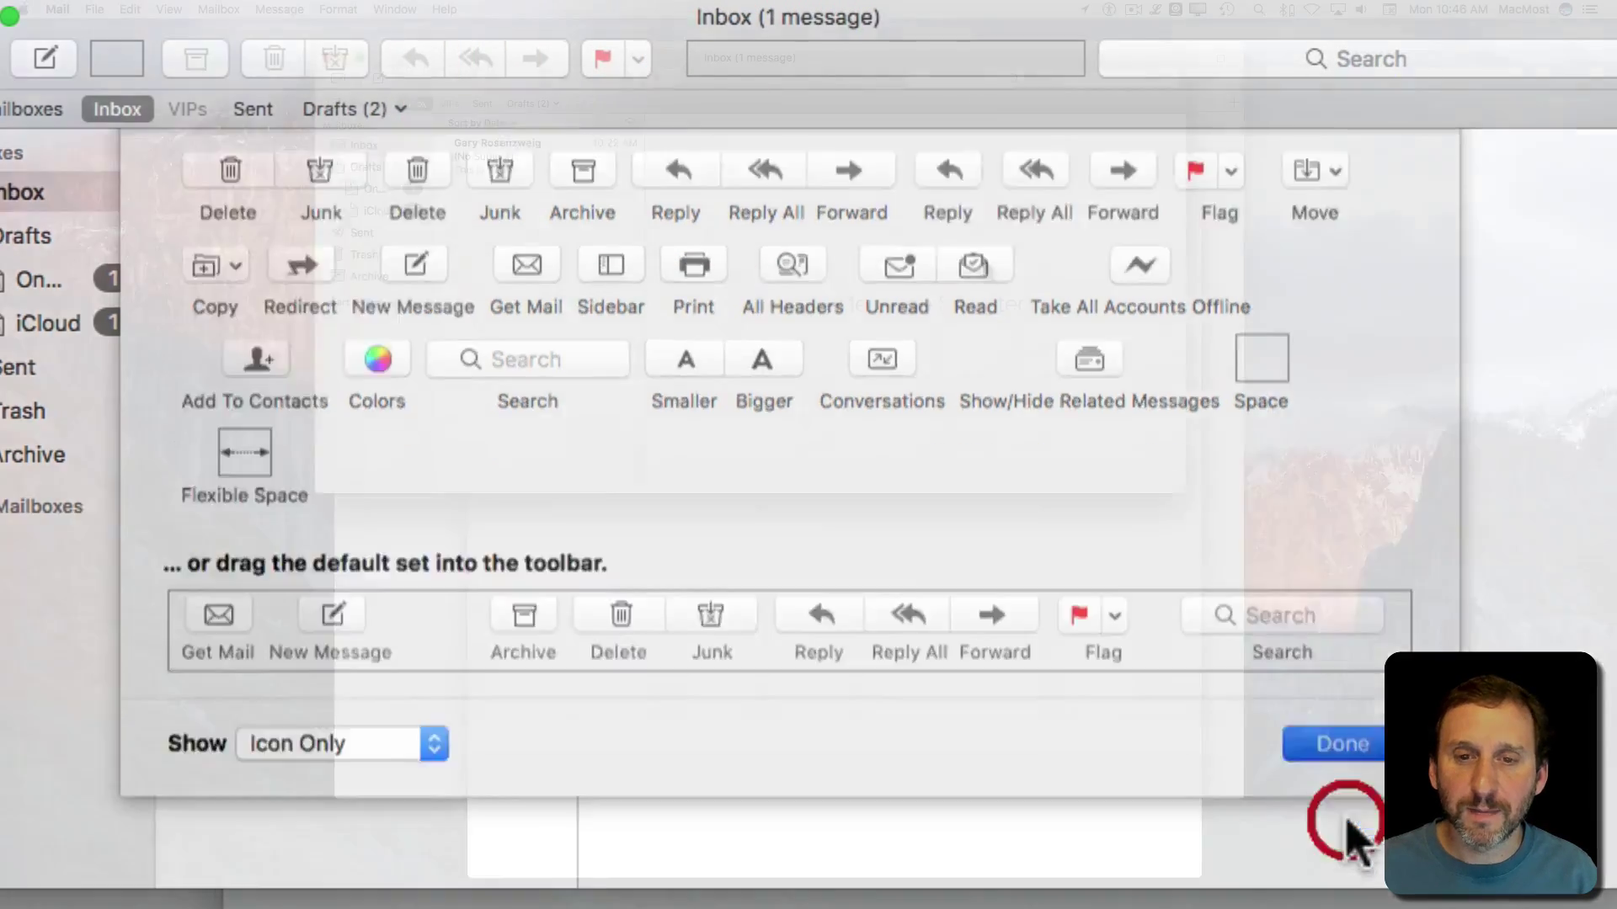
Step: Launch Pages and open Customize Toolbar for the Untitled 2 document
{"action": "left_click", "coordinate": [934, 886]}
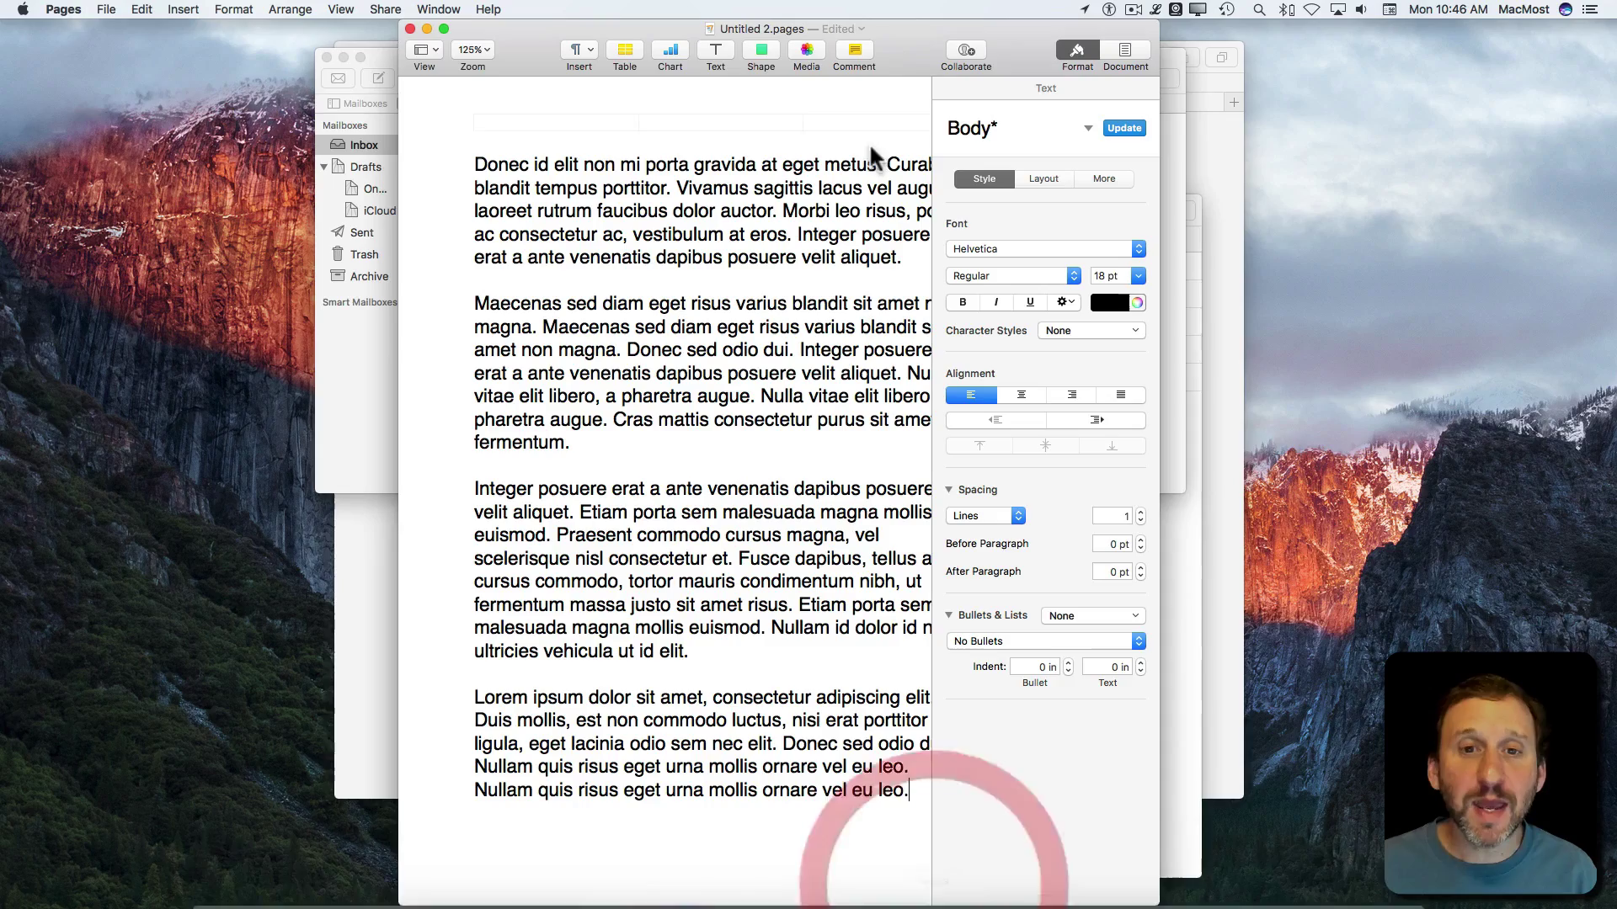
{"action": "right_click", "coordinate": [913, 45]}
{"action": "left_click", "coordinate": [1064, 159]}
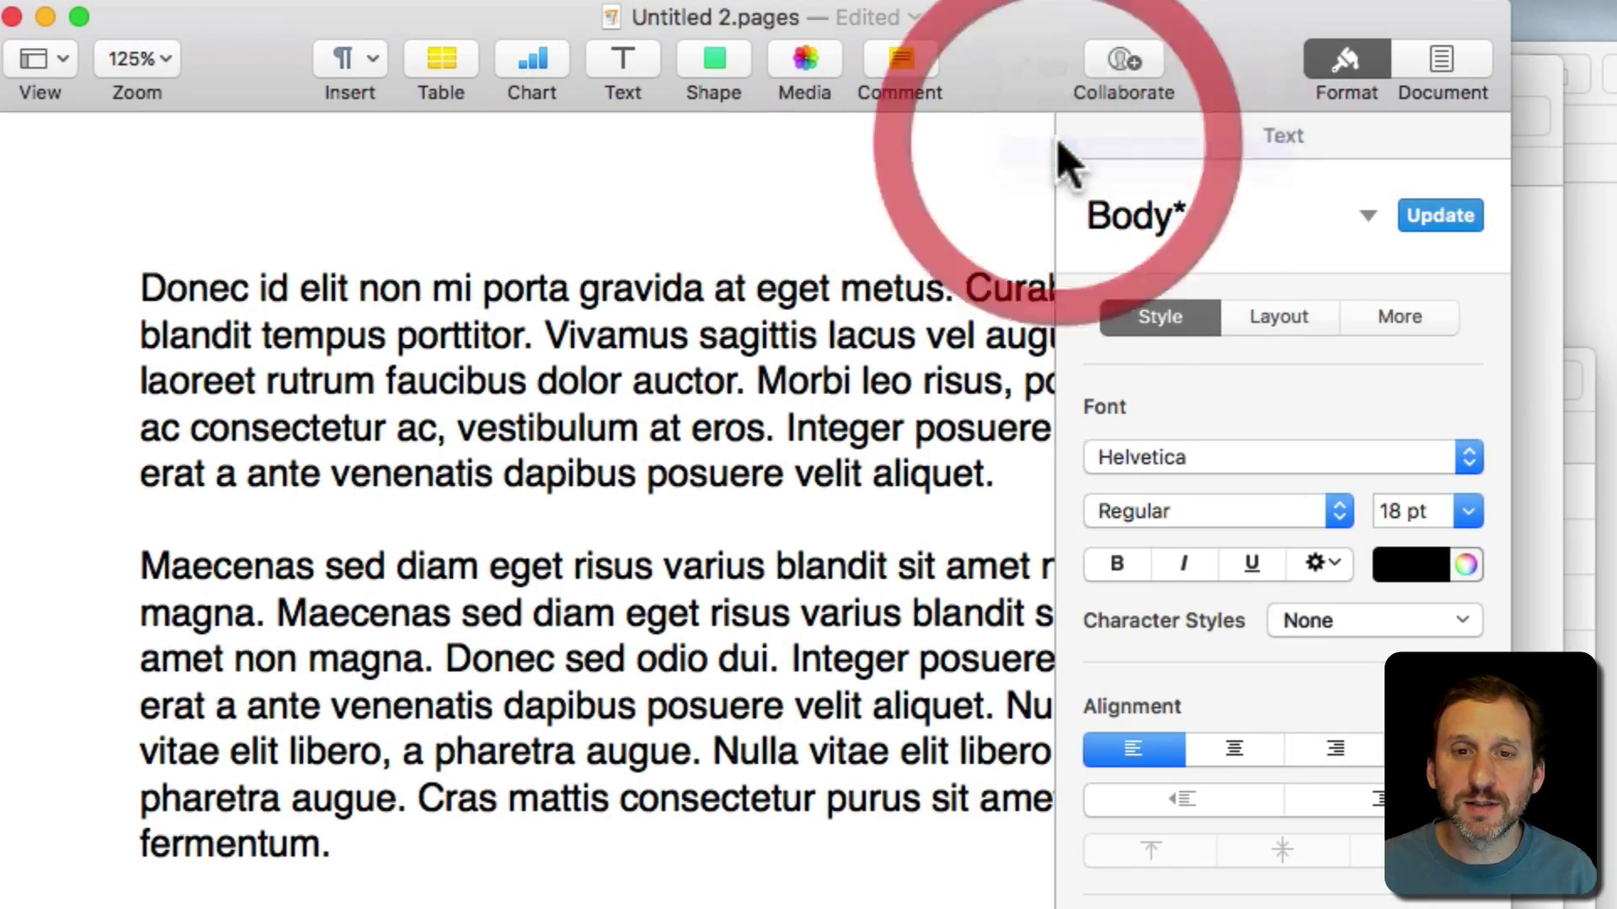